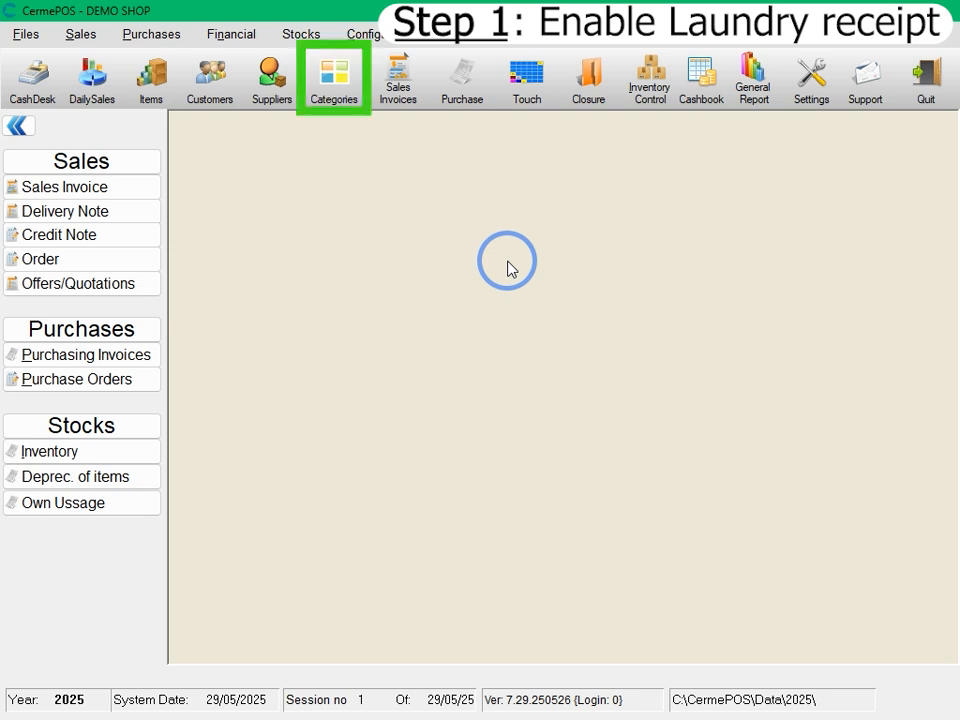
- Enable the Wasbon option for the DRY CLEANING main item category and save it
click(348, 94)
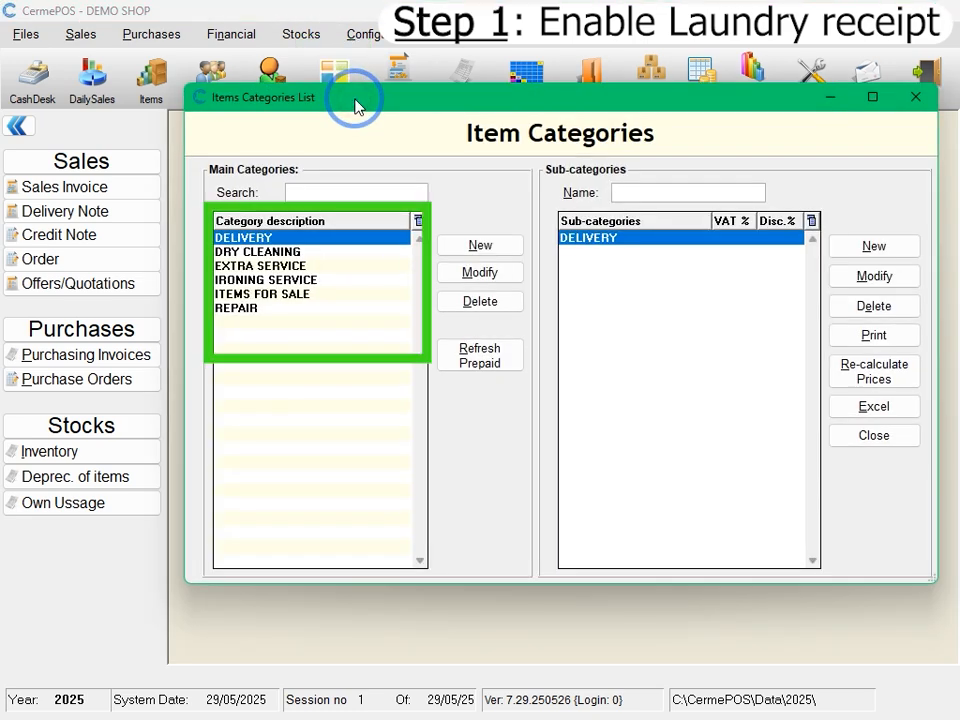
click(322, 252)
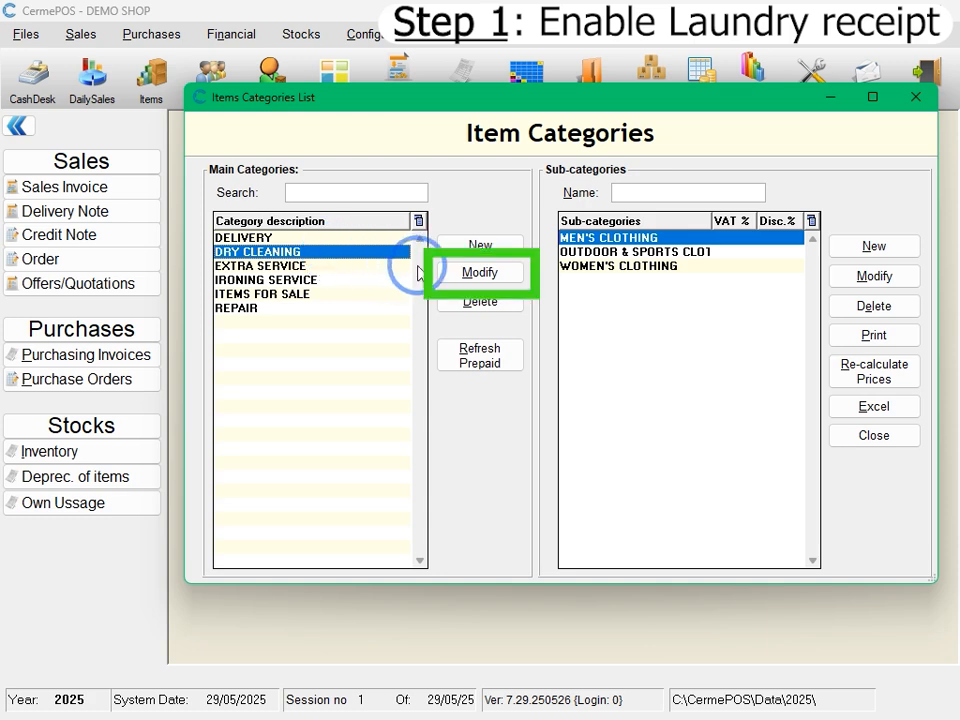
click(455, 275)
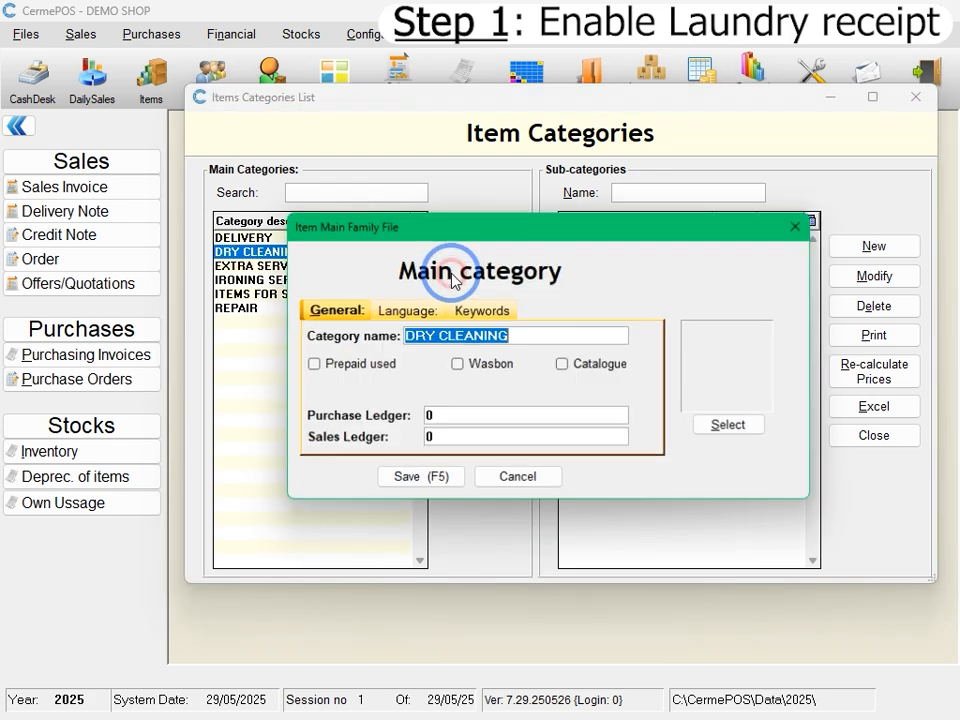
click(459, 364)
click(433, 478)
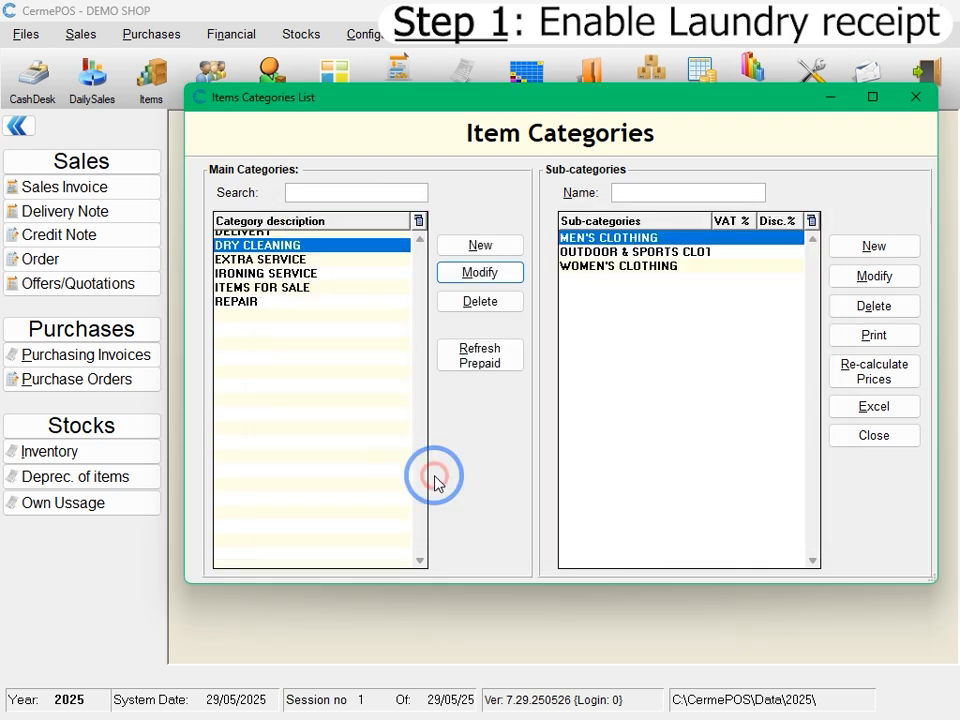
- Enable the Wasbon option for the IRONING SERVICE main category and save it
click(275, 281)
click(465, 272)
click(457, 364)
click(428, 478)
- Enable the Wasbon option for the REPAIR main category, save it and close the item categories list
click(279, 308)
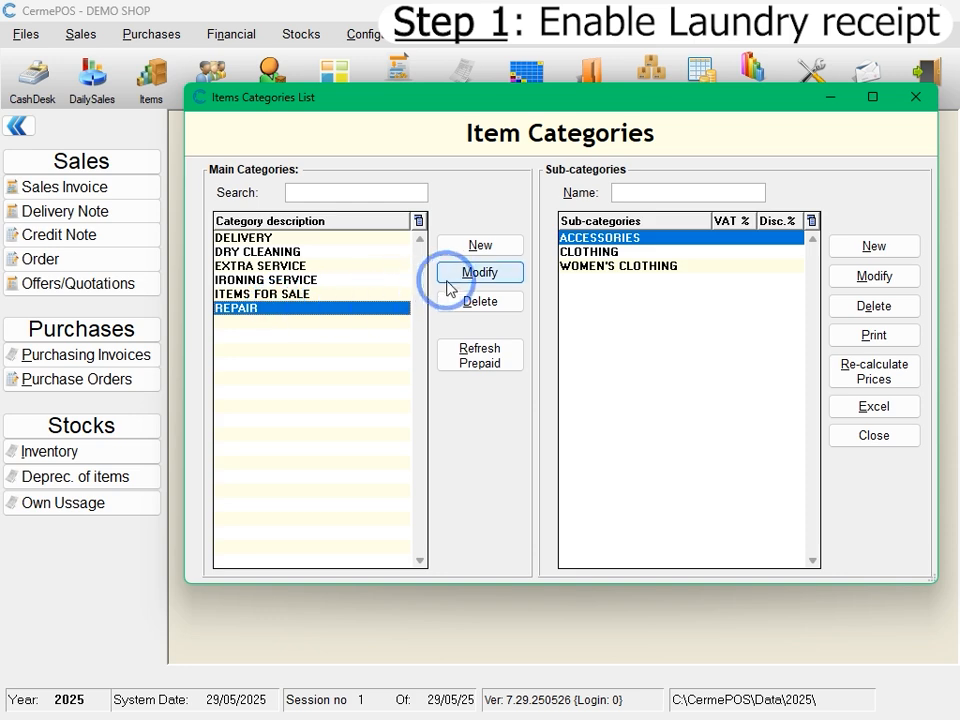
click(452, 280)
click(457, 364)
click(440, 478)
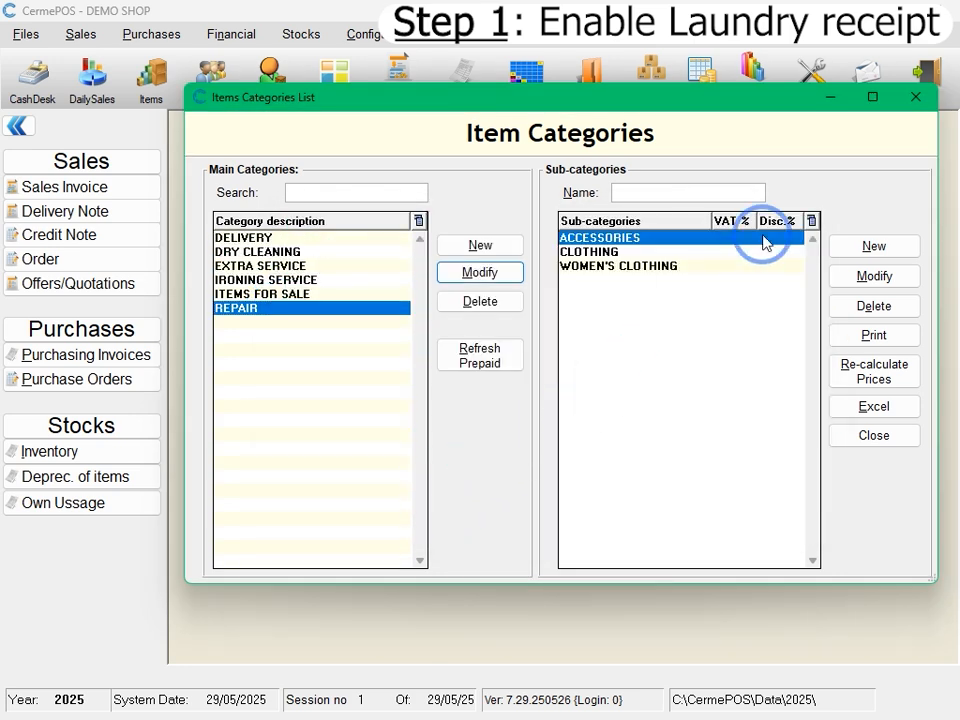
click(915, 96)
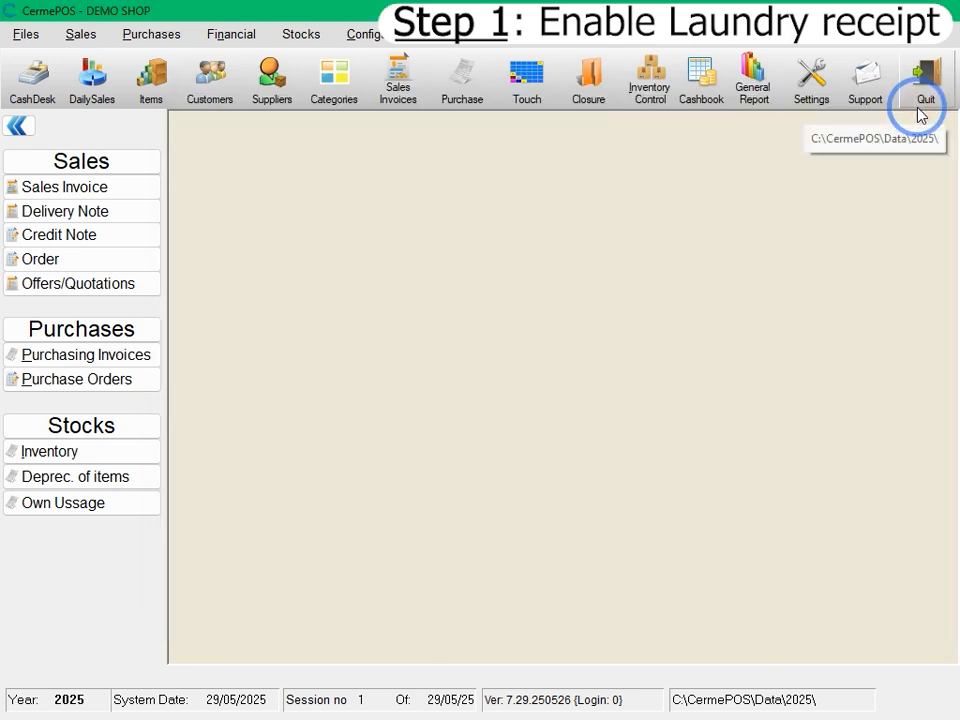
- Open the cash desk and log in with the cashier code
click(35, 100)
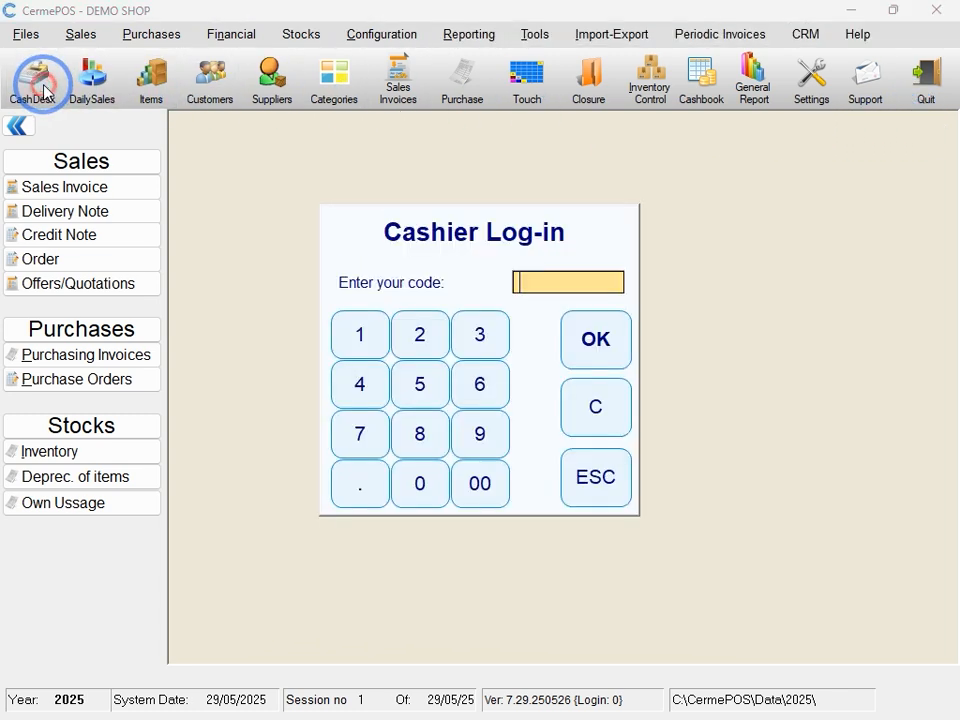
click(349, 340)
click(430, 345)
click(465, 345)
click(571, 348)
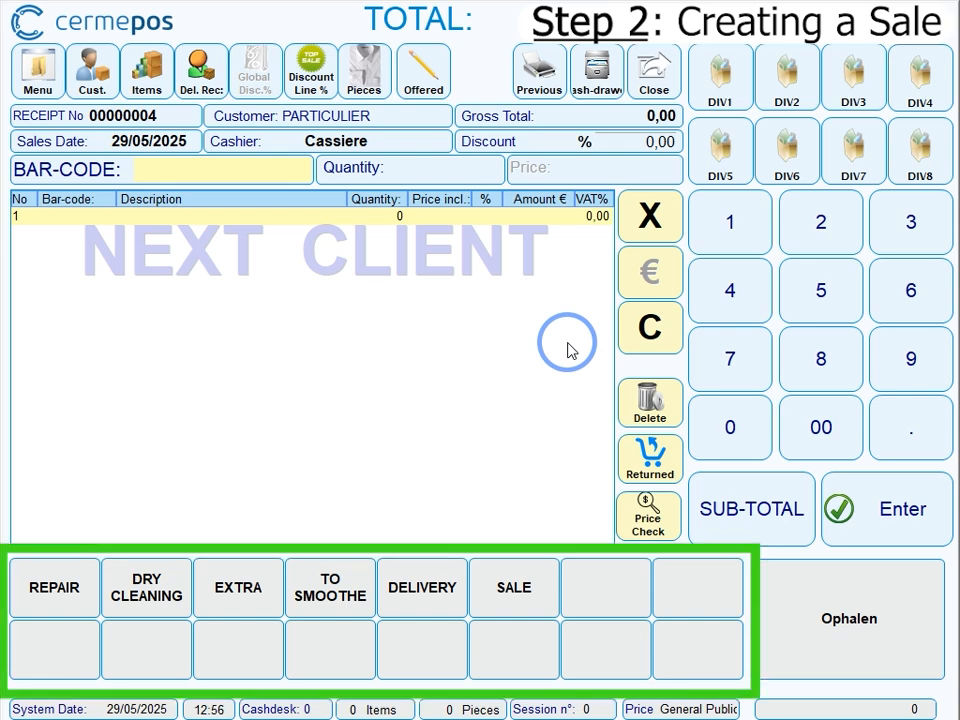
- Add one dry cleaning suit and one dry cleaning dress to the sale
click(196, 583)
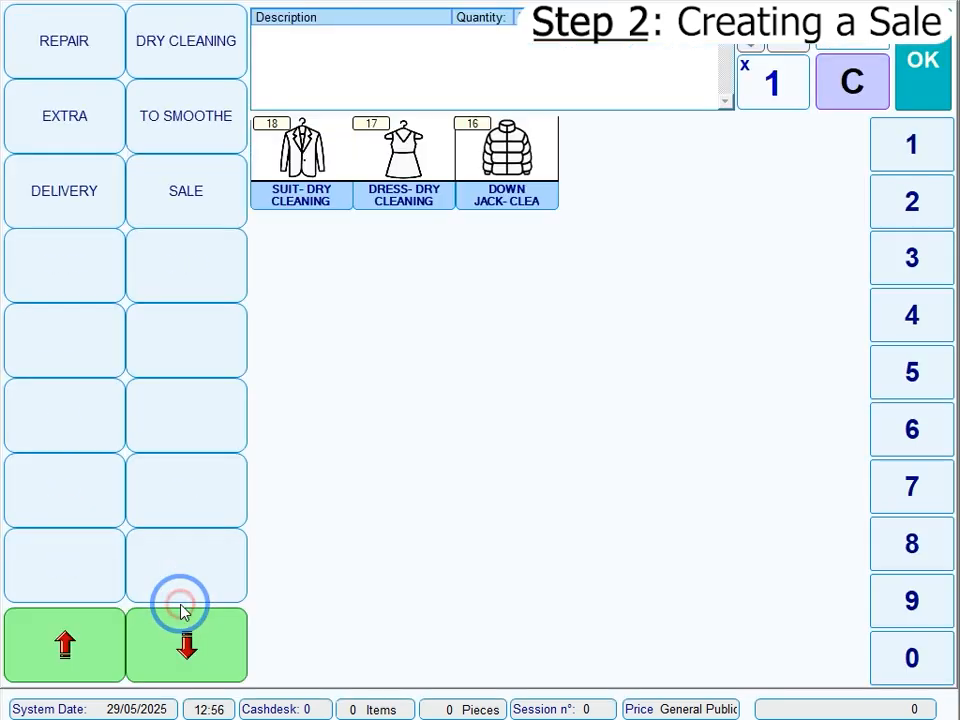
click(280, 146)
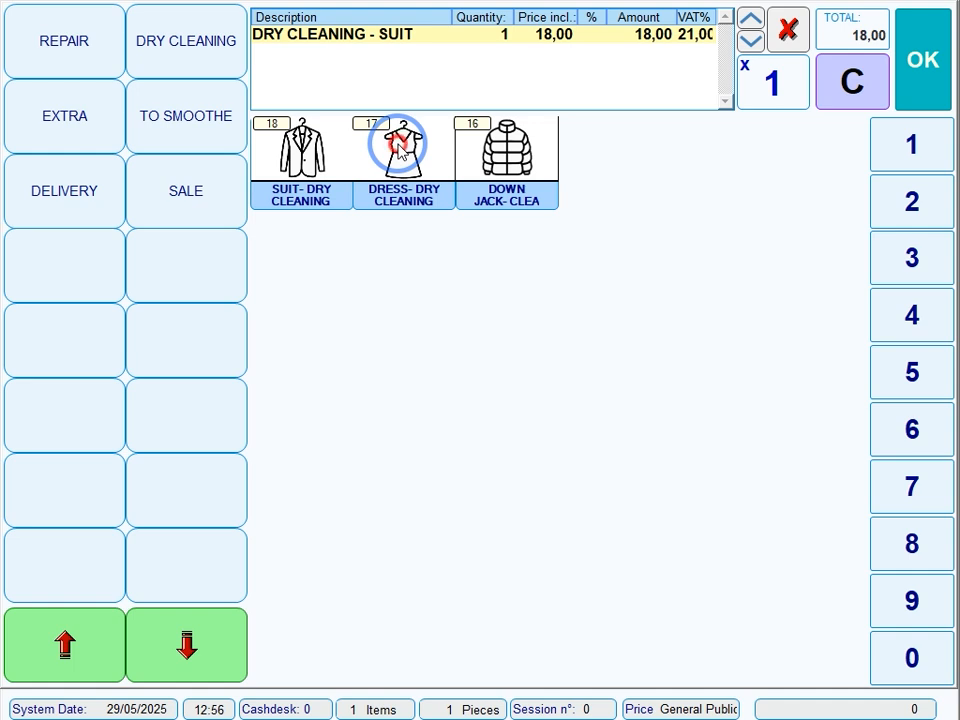
click(398, 147)
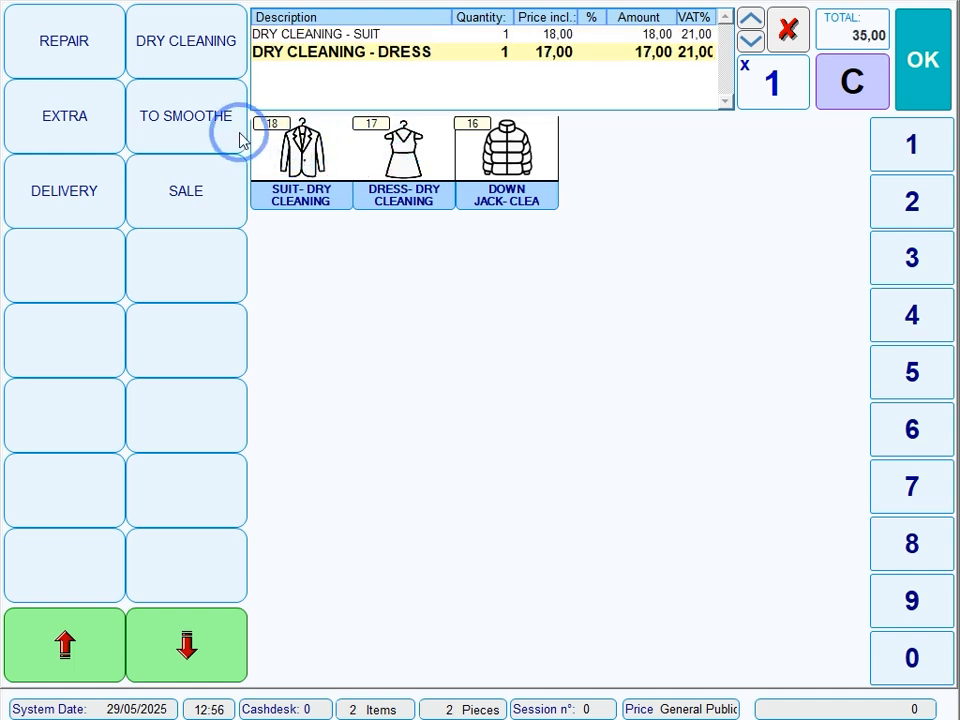
- Add one Replace Zipper repair to the sale and confirm the chosen items
click(86, 47)
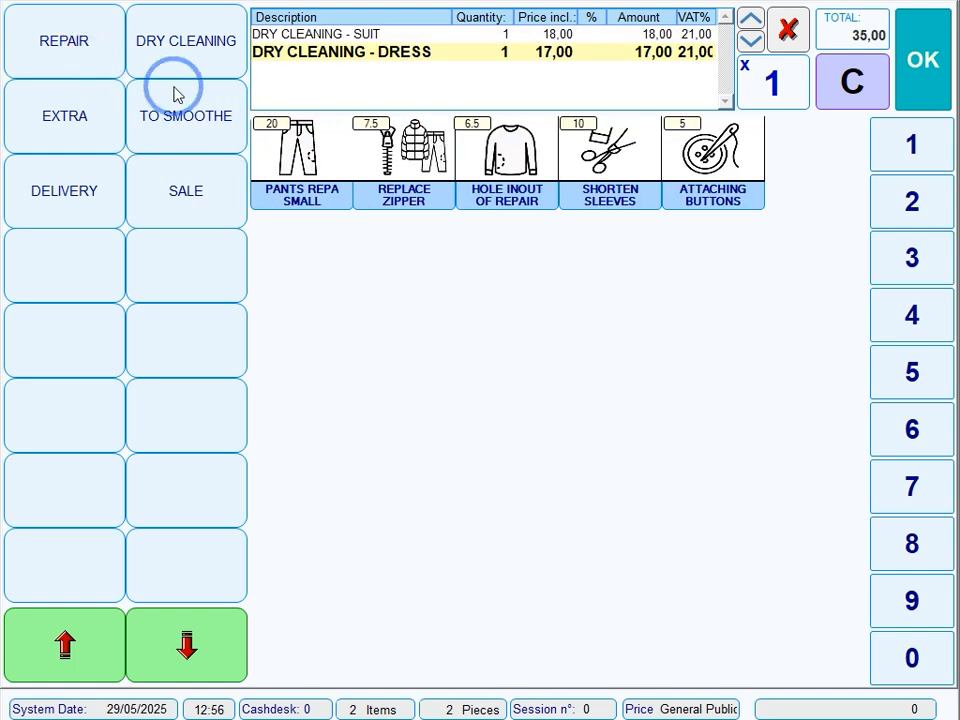
click(401, 150)
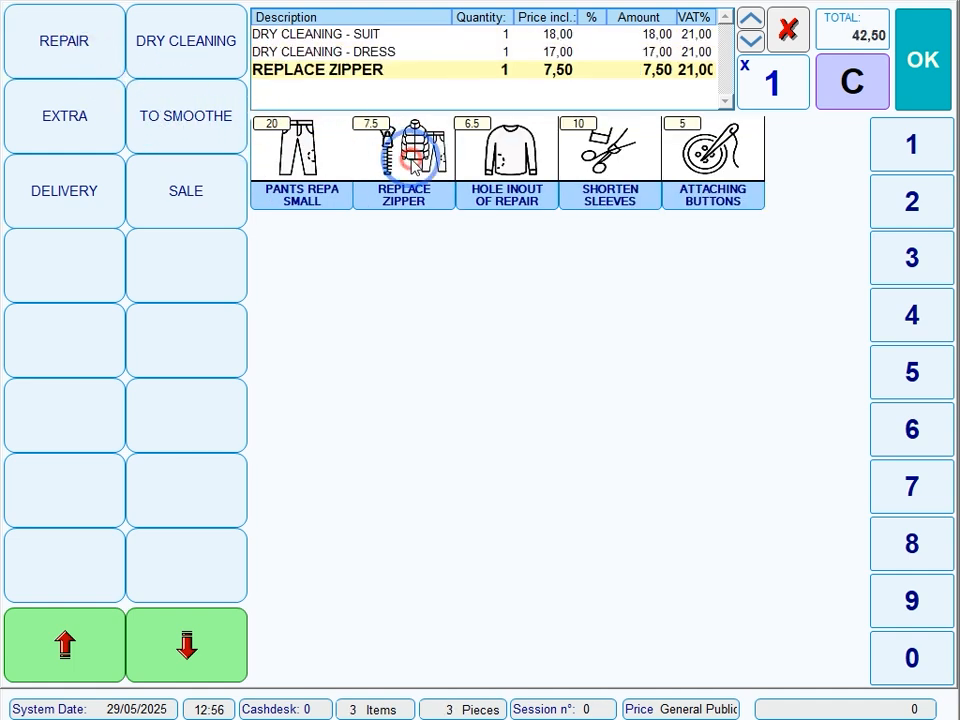
click(926, 80)
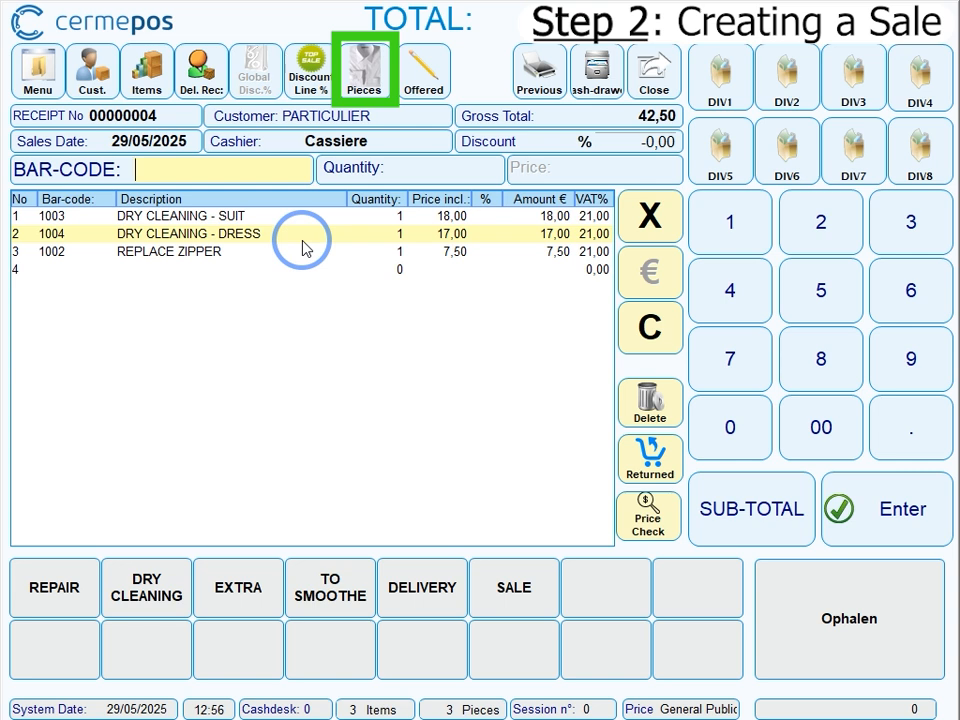
- Set the piece pack of the DRY CLEANING - DRESS line to 2
click(366, 86)
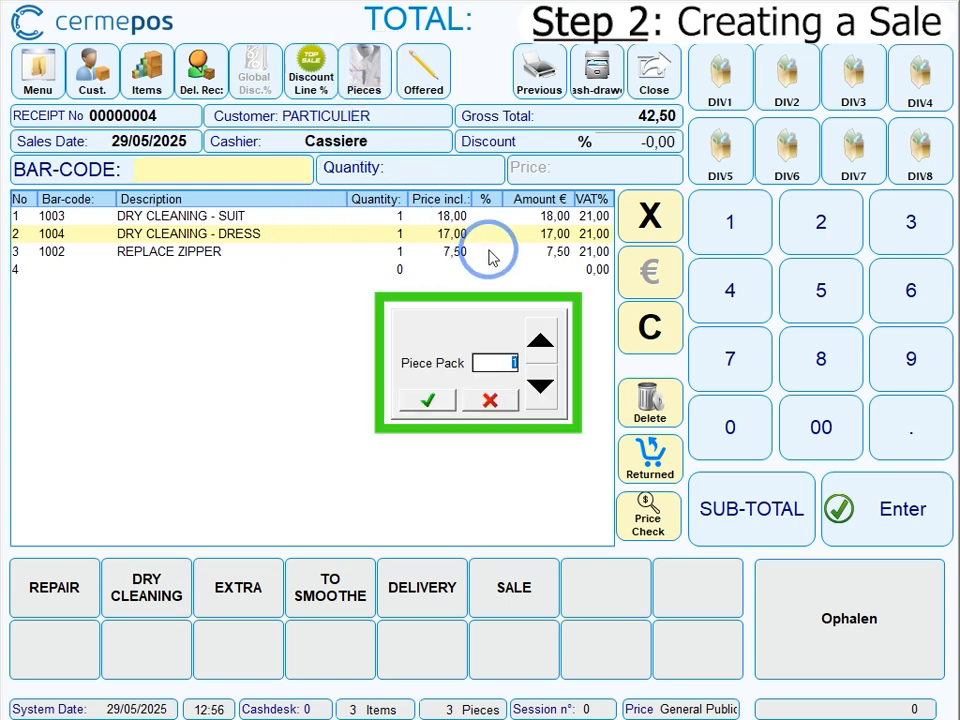
click(541, 339)
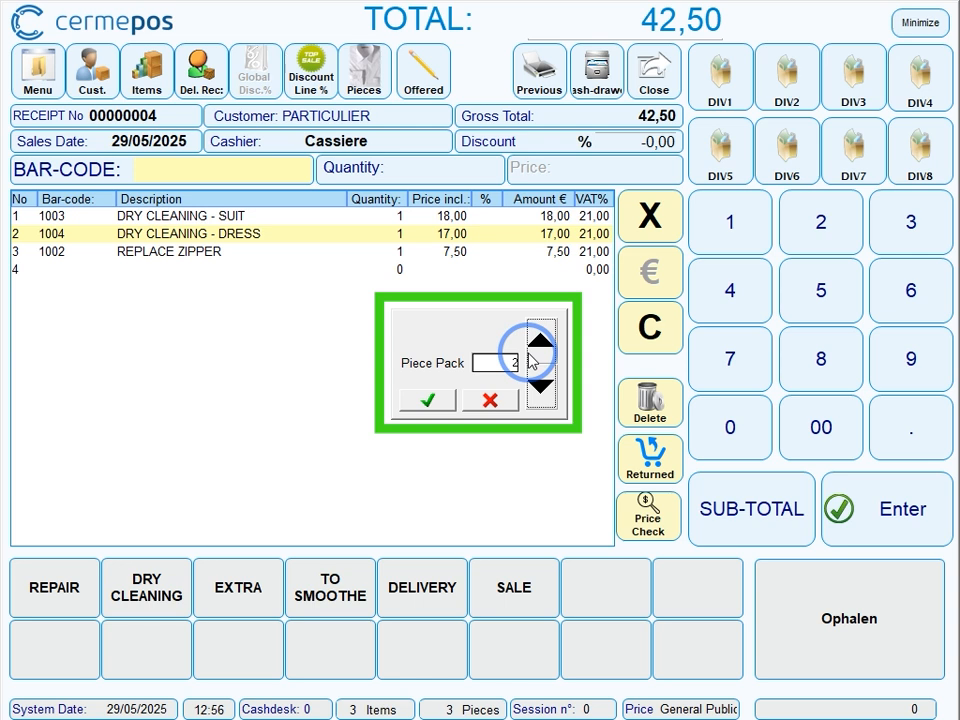
click(428, 401)
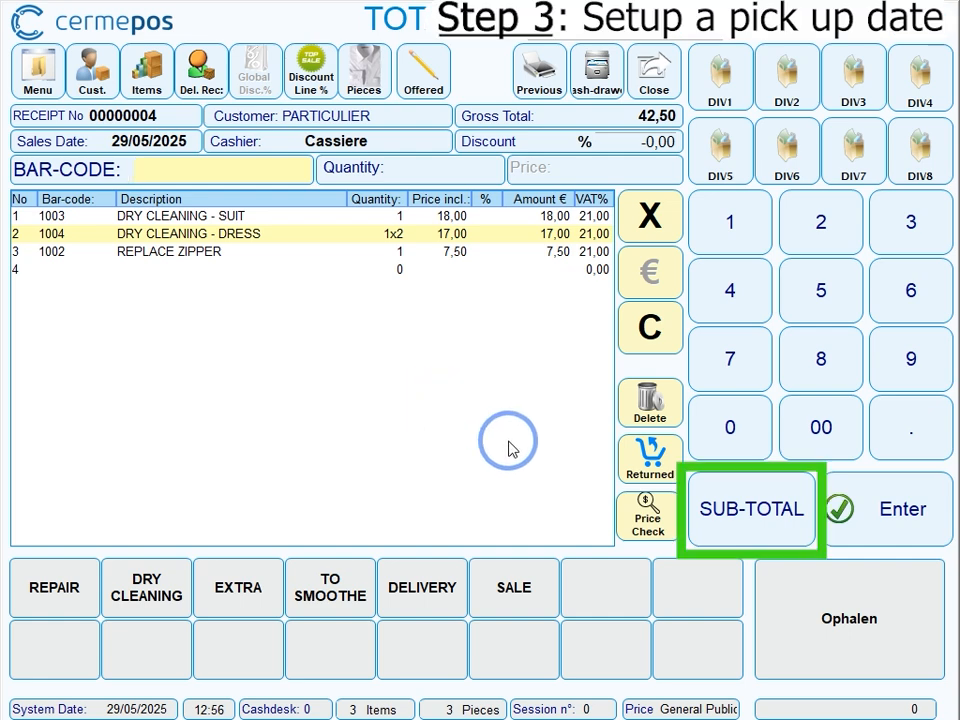
- Proceed to payment of the order and choose 31 May 2025 as its collect date
click(716, 508)
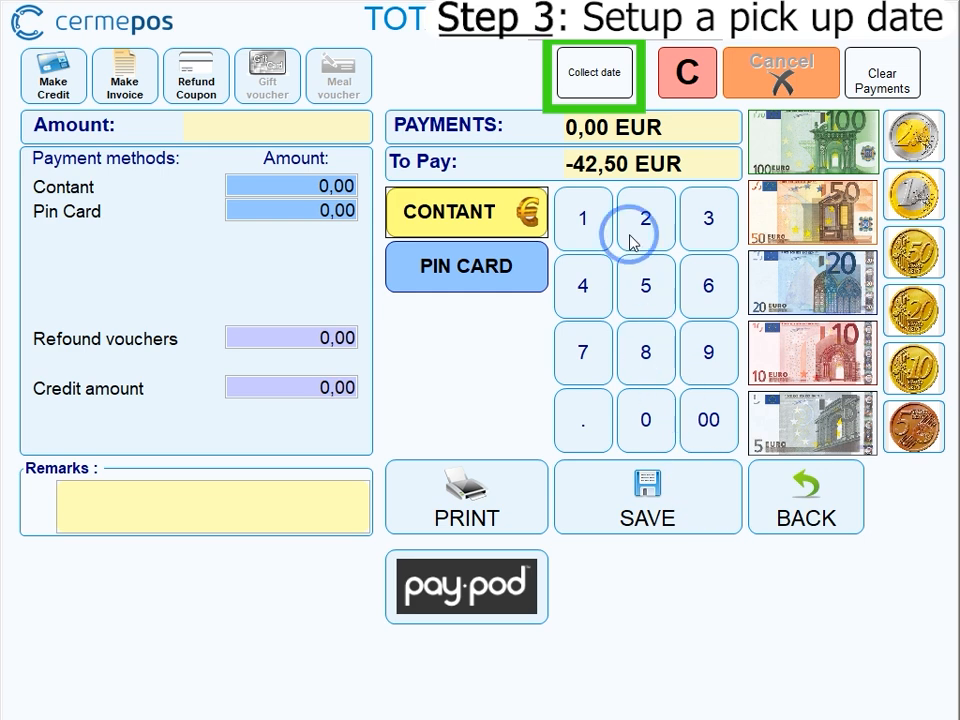
click(598, 82)
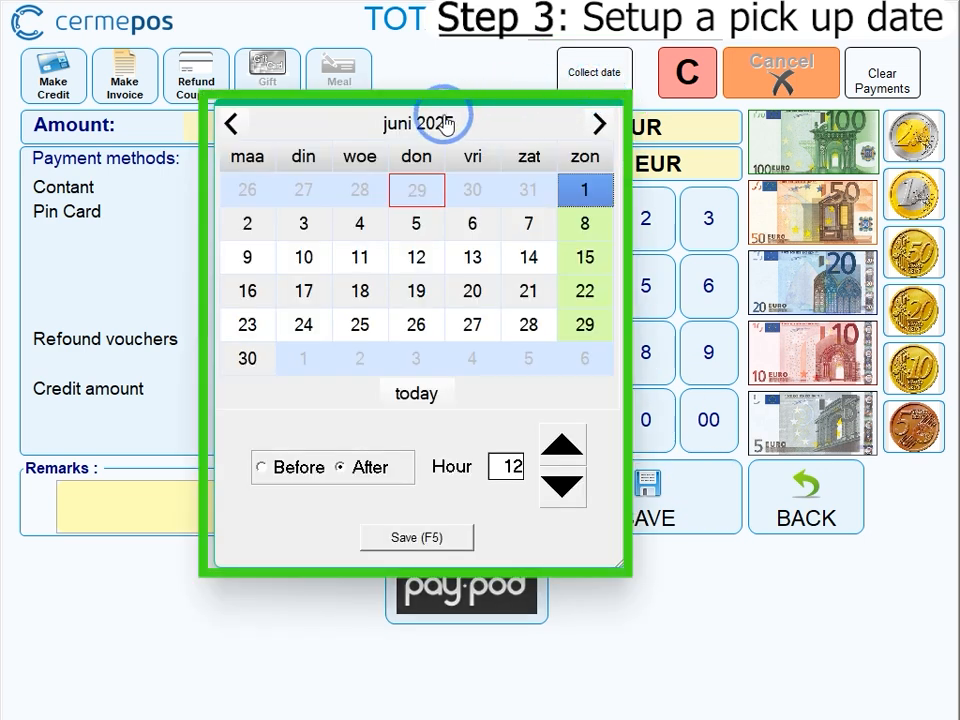
click(234, 126)
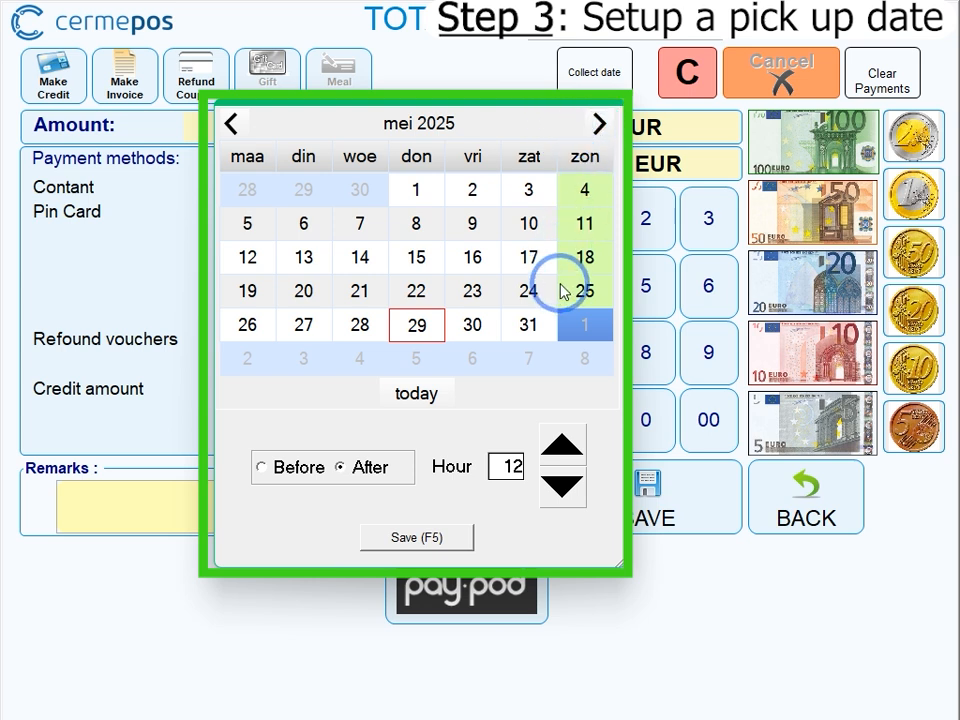
click(552, 323)
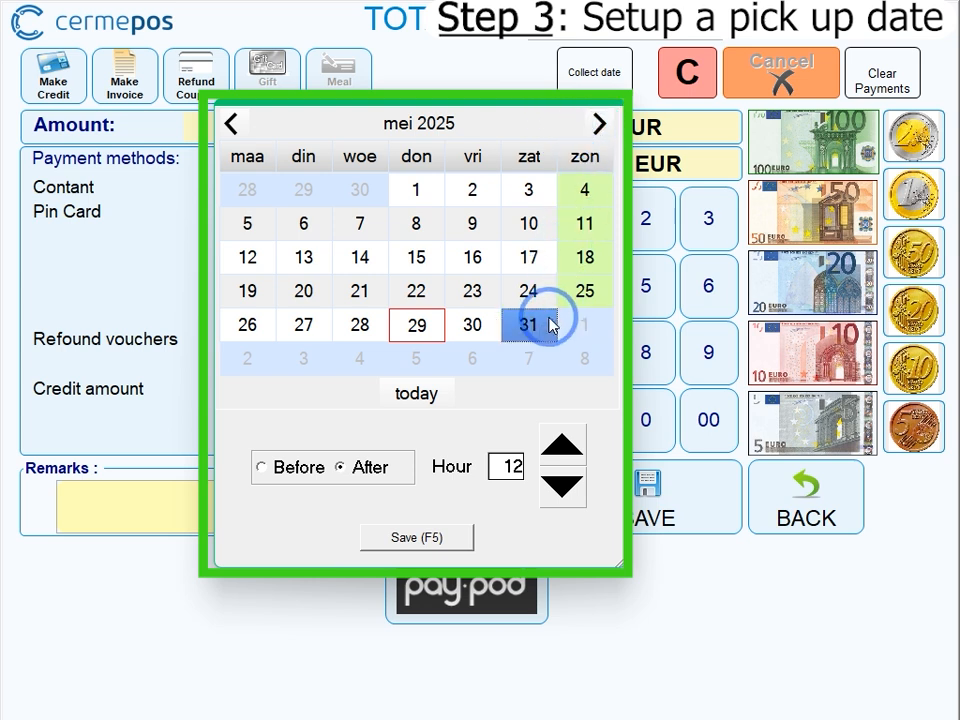
- Set the collection time to after hour 14, save it and pay the full order in cash
click(262, 467)
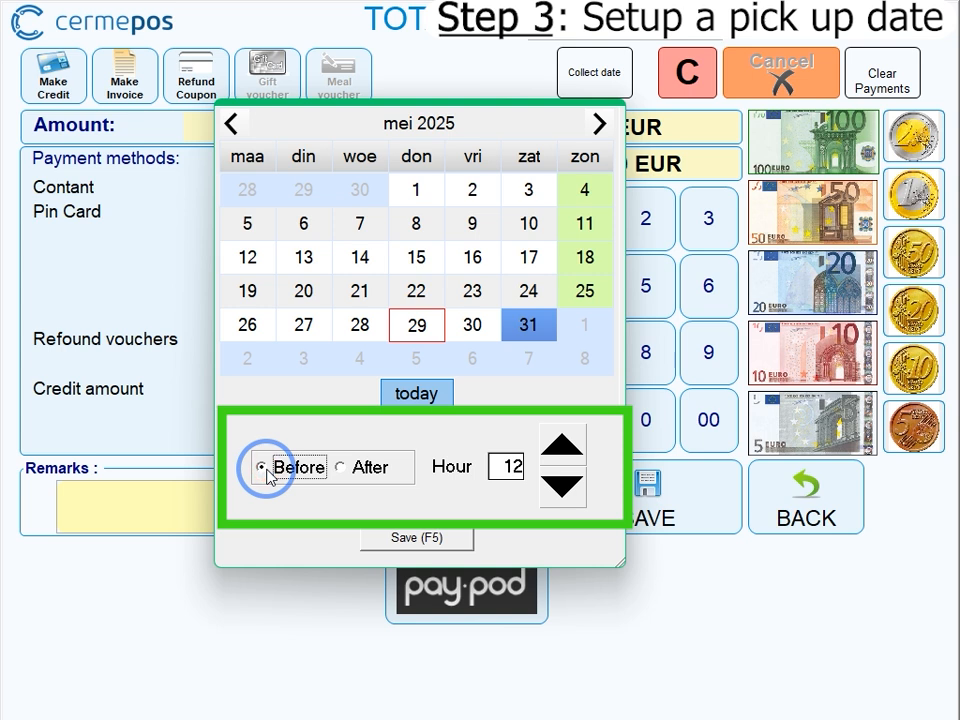
click(343, 467)
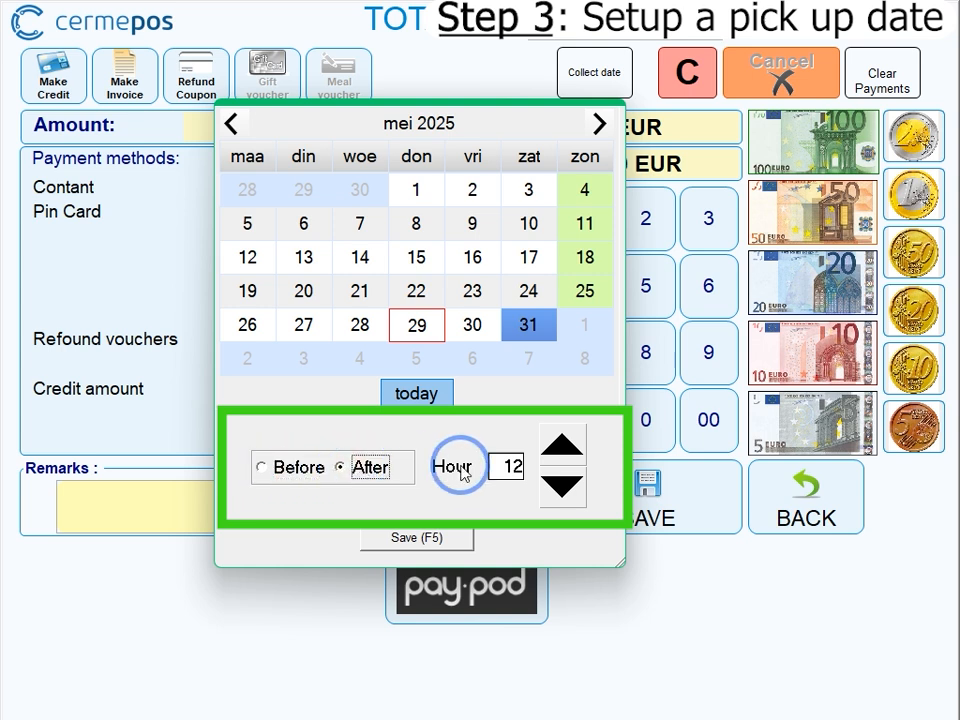
click(560, 446)
click(560, 446)
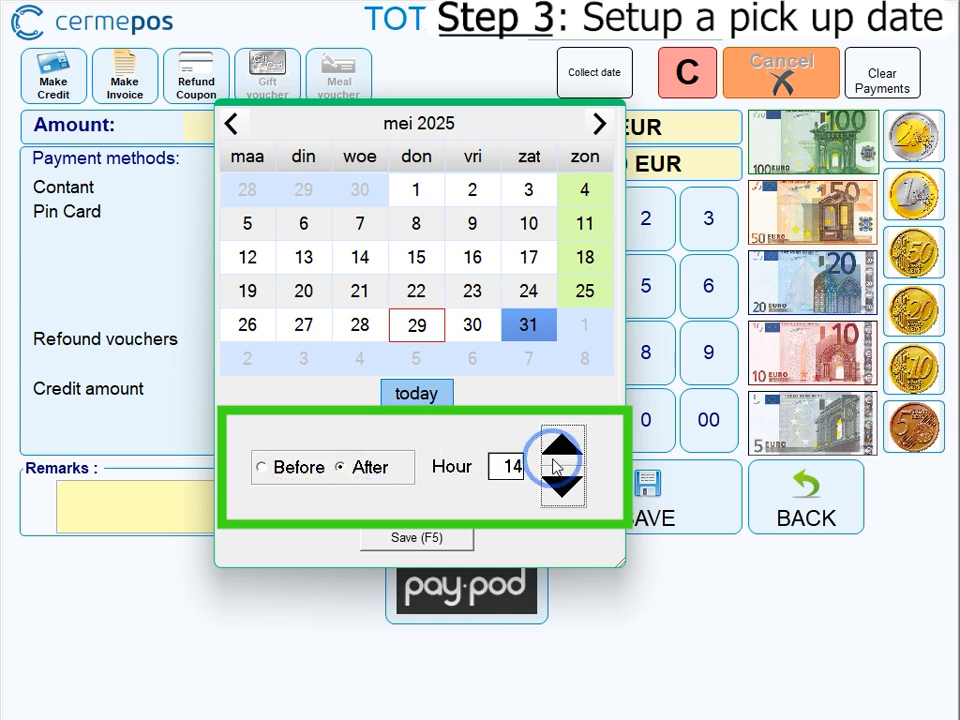
click(444, 541)
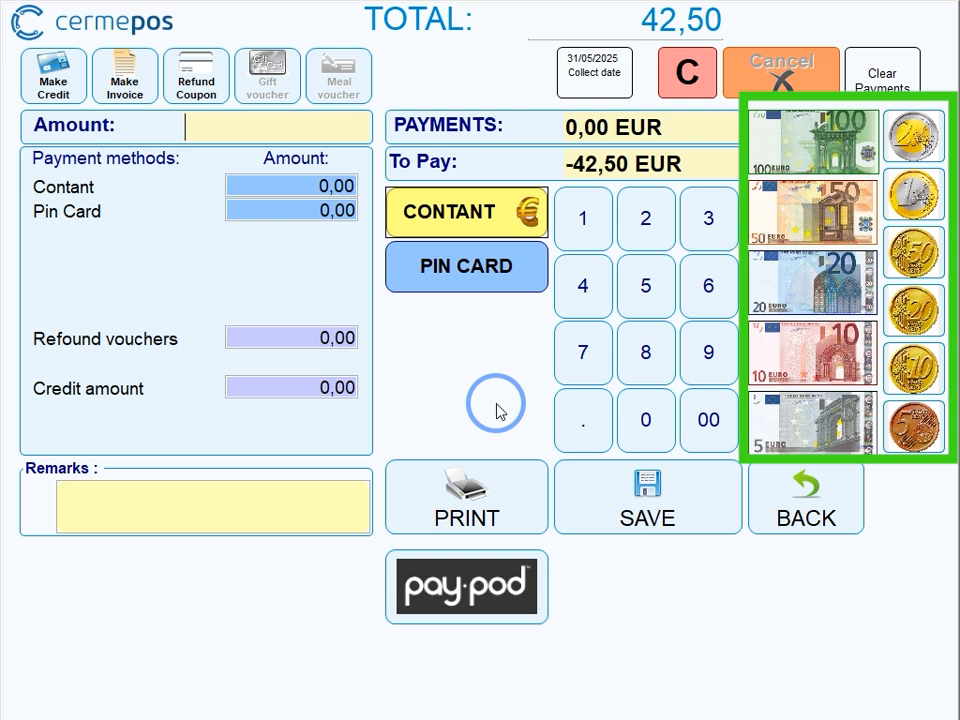
click(481, 229)
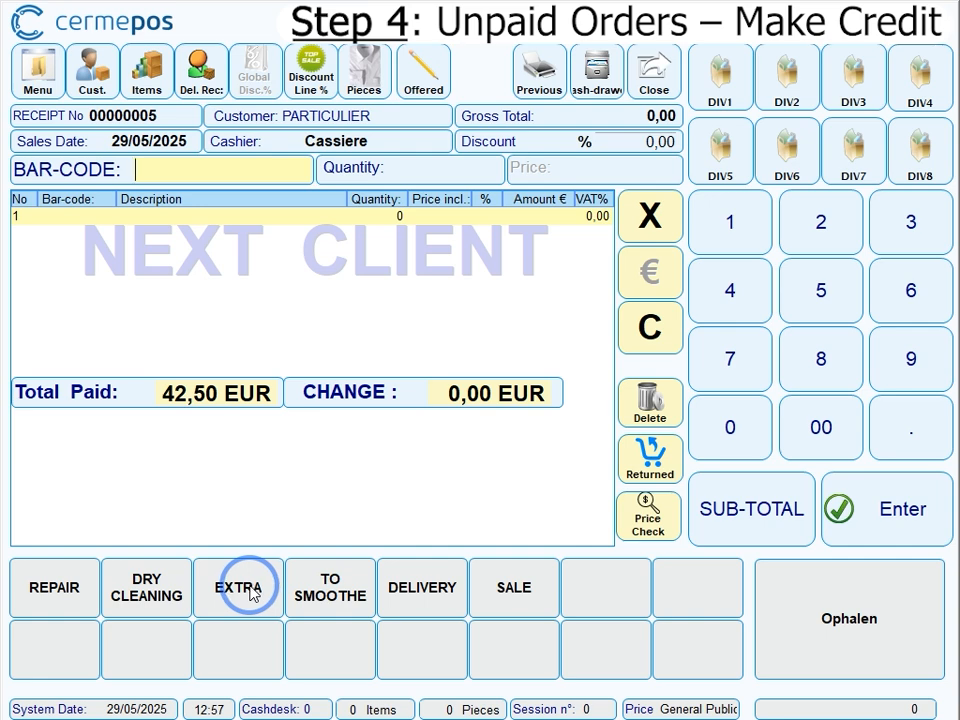
- Start a new sale containing one dry cleaning suit
click(188, 597)
click(303, 174)
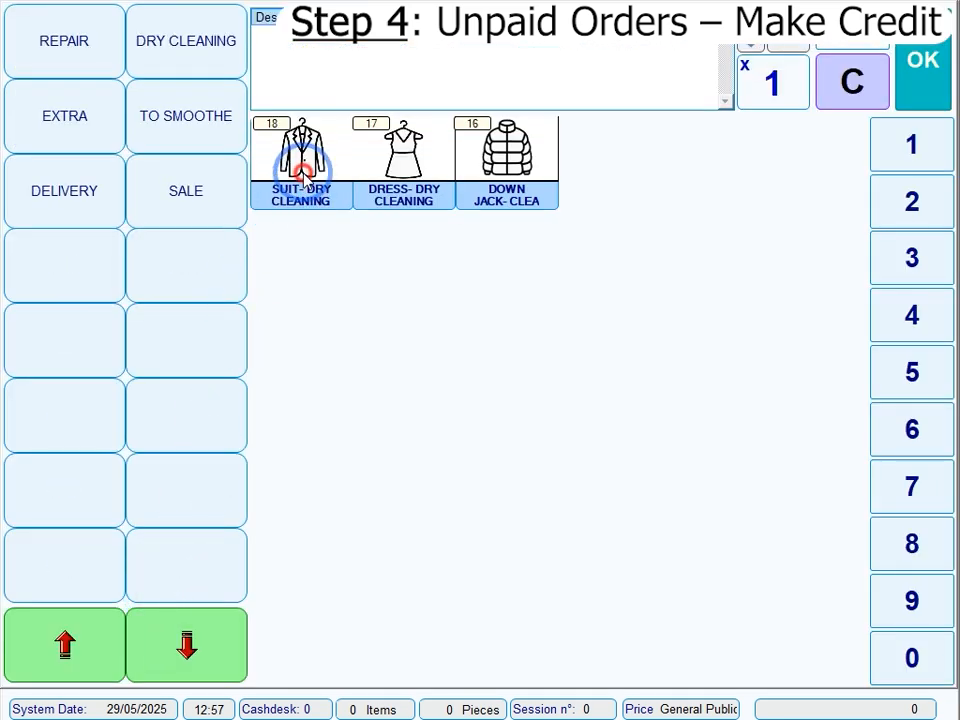
click(923, 76)
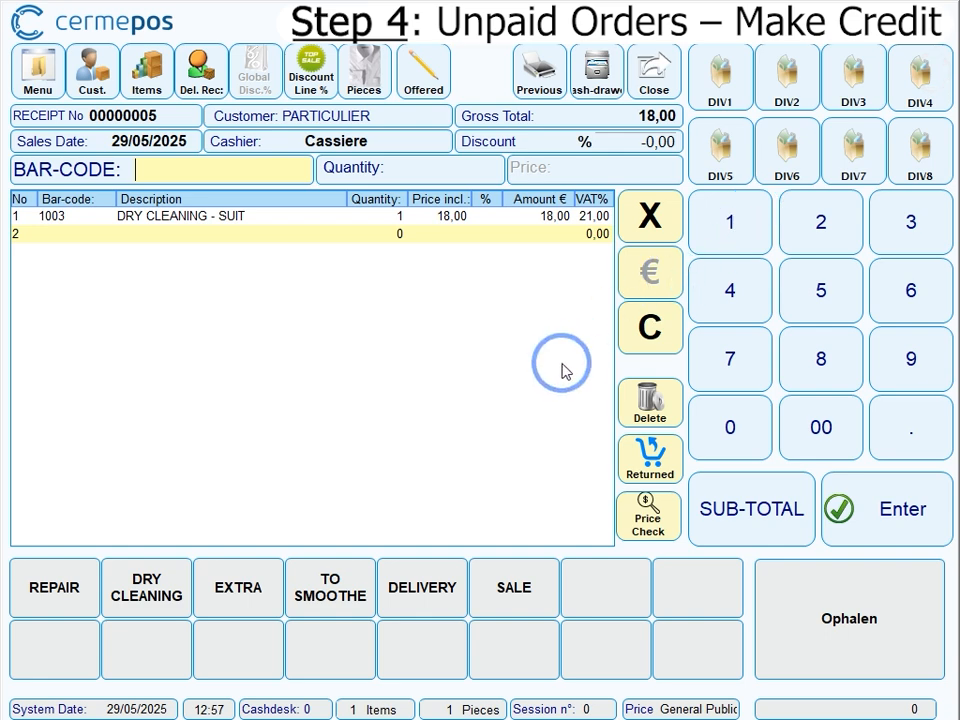
- Proceed to payment of the suit order and set its collection to 31 May 2025, before hour 12
click(728, 510)
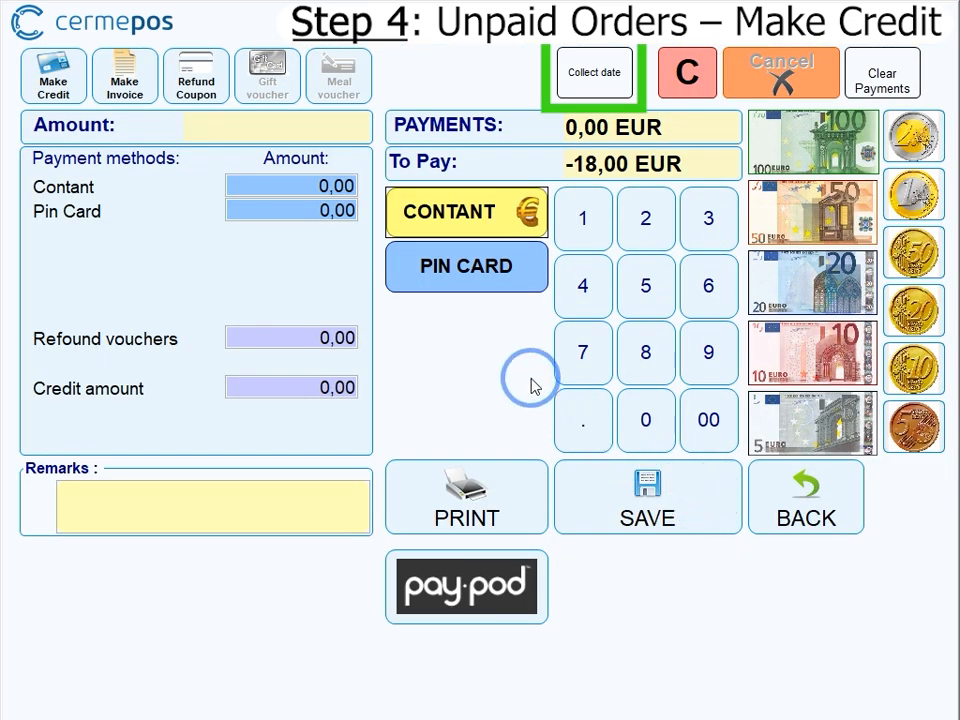
click(582, 75)
click(231, 123)
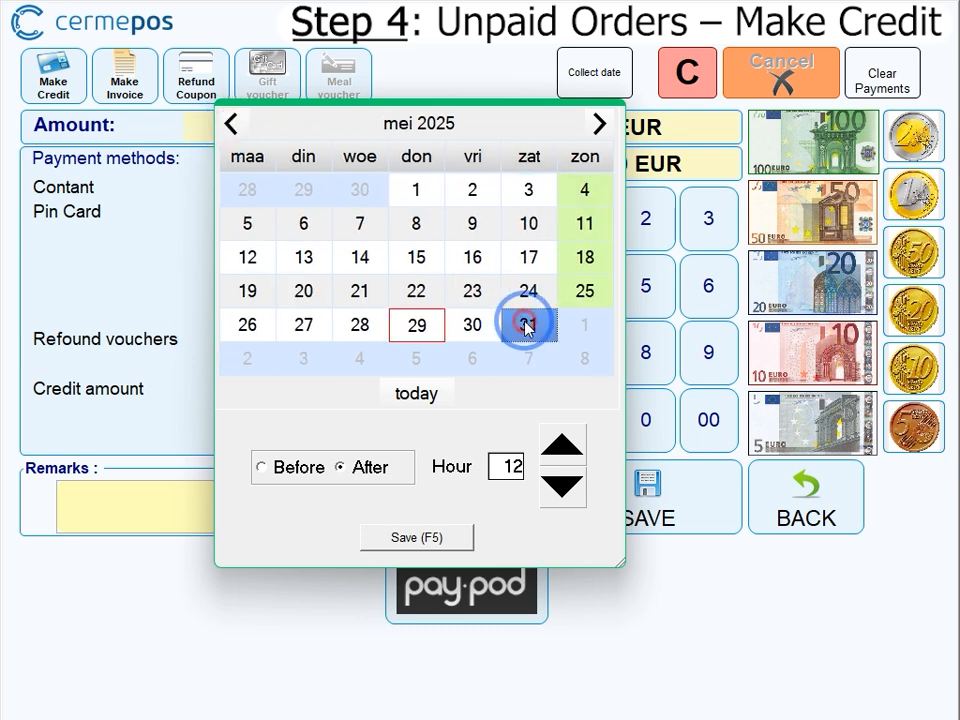
click(528, 324)
click(270, 468)
click(431, 537)
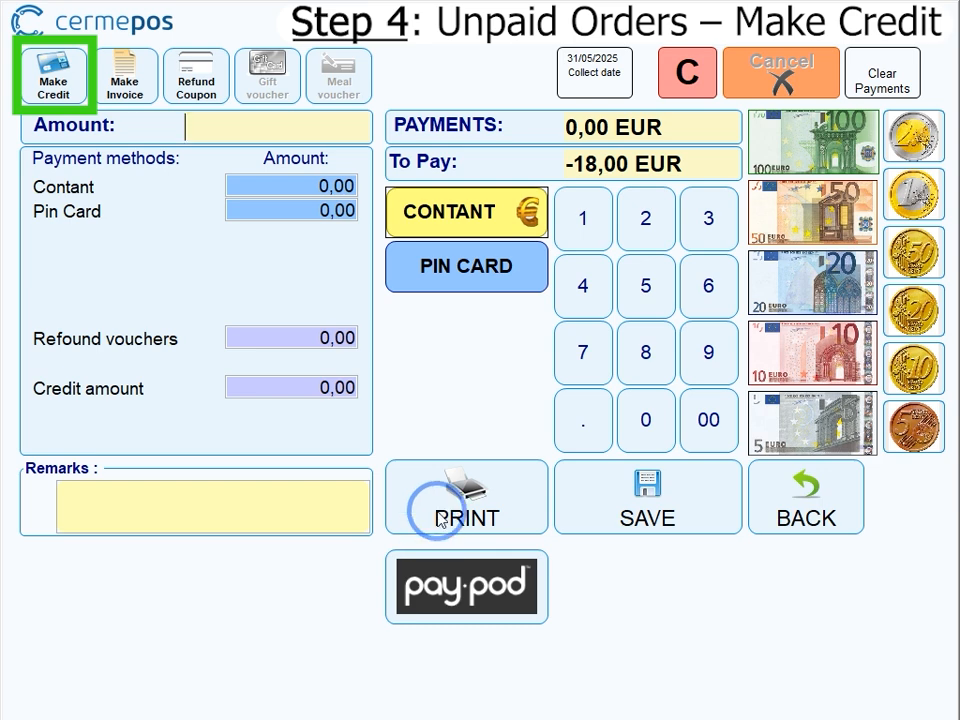
- Start making credit for the unpaid order and create a new customer record named AFTERWARDS PAYMENTS
click(55, 88)
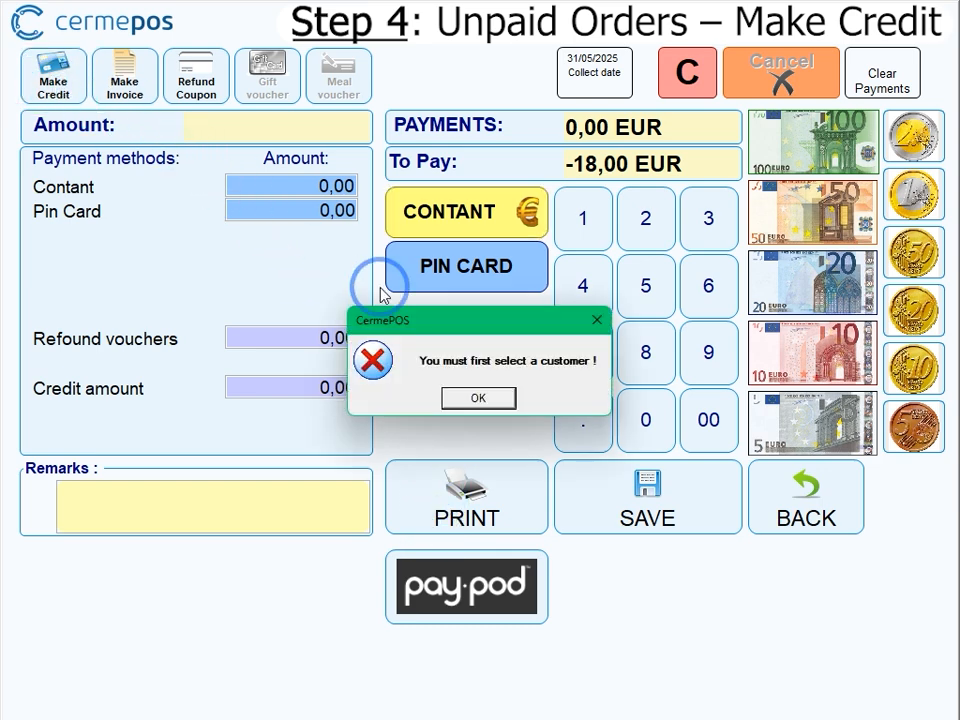
click(474, 400)
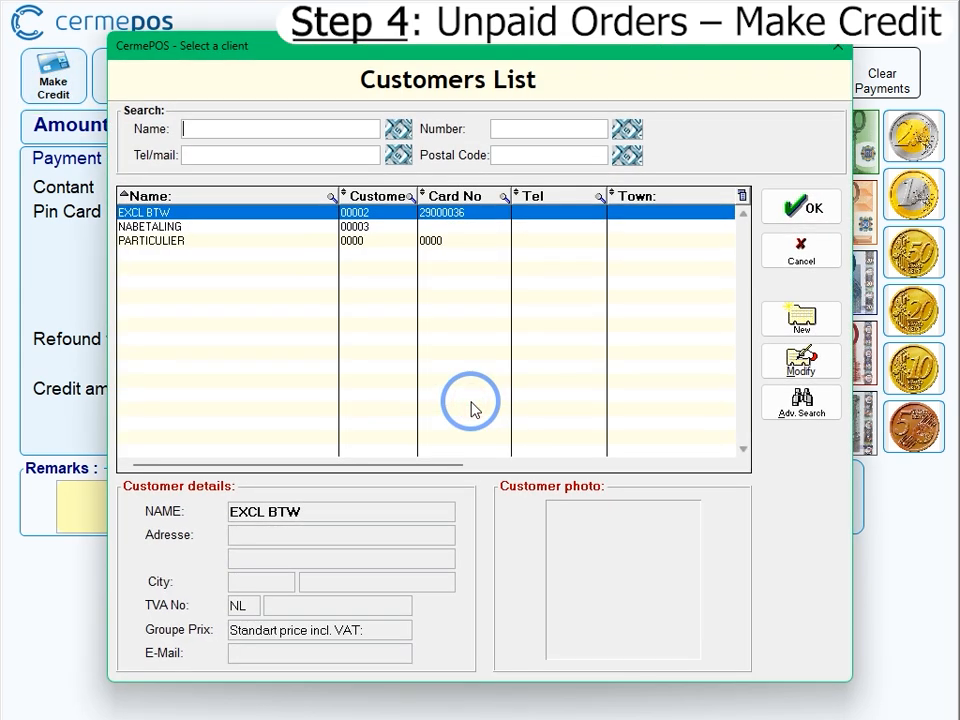
key(Down)
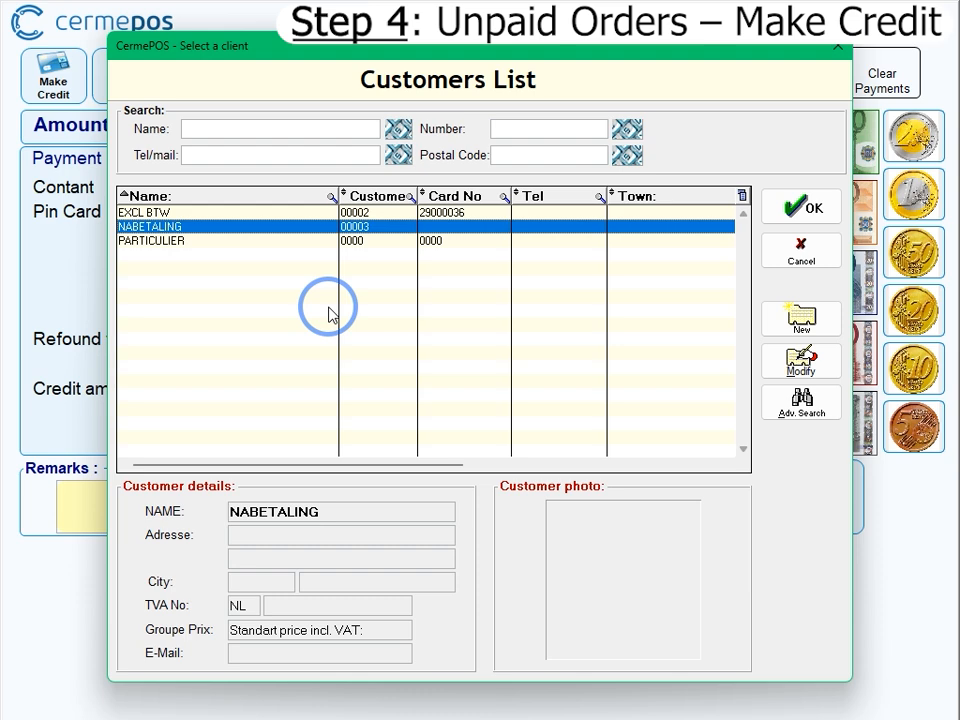
click(795, 322)
text(AFTERWARDS PAYMENTS)
click(312, 473)
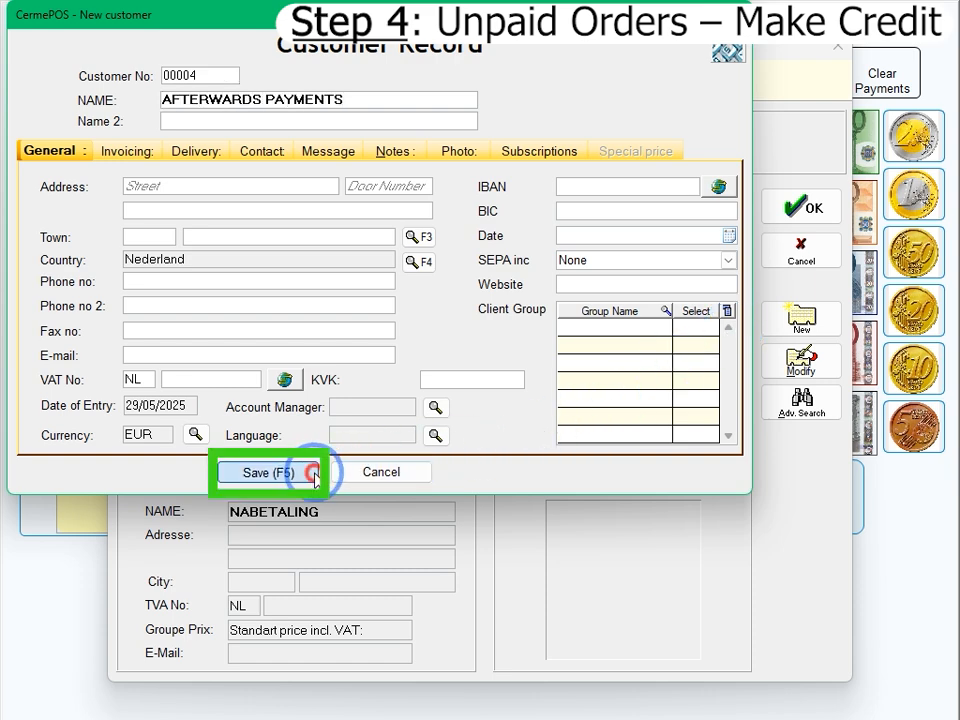
- Grant the AFTERWARDS PAYMENTS customer credit for the 18 EUR order and save the sale
click(801, 208)
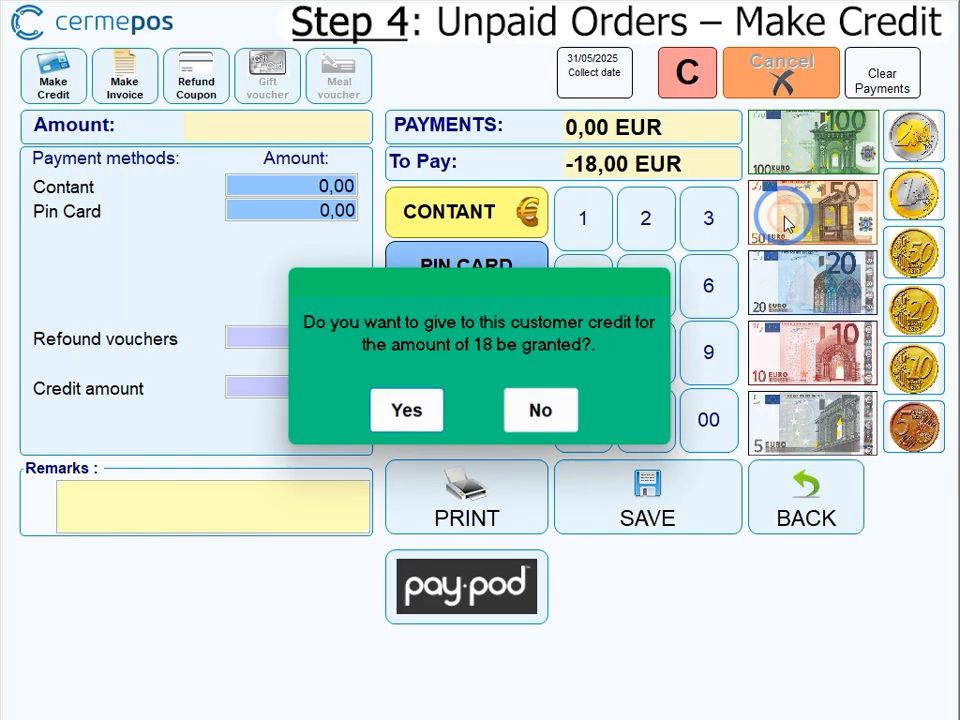
click(421, 413)
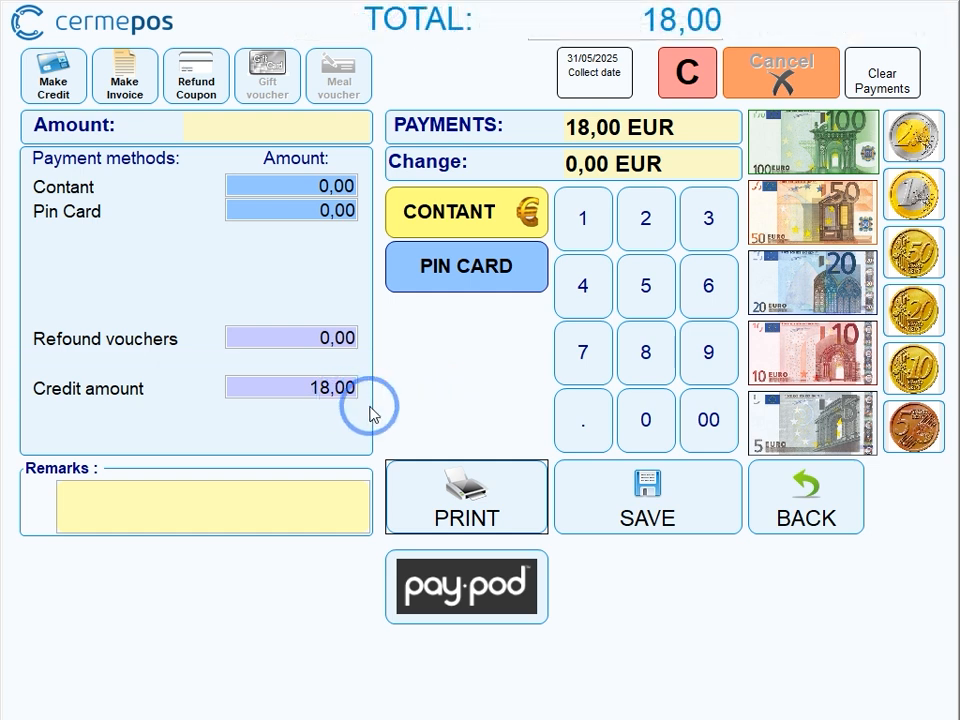
click(583, 489)
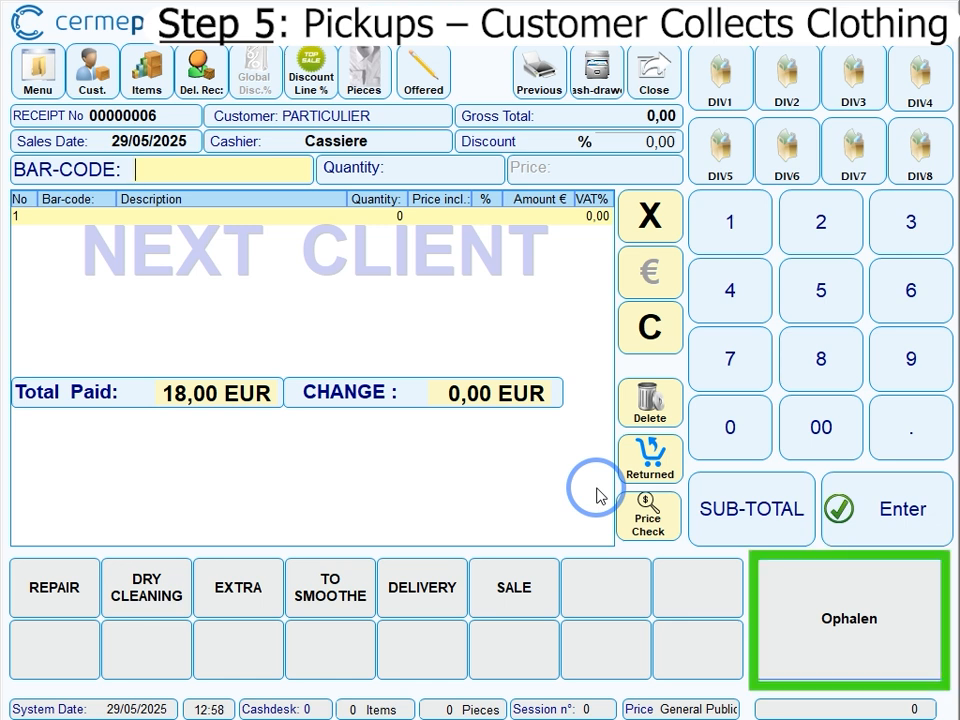
- Open the pickup vouchers list and bring up the outstanding credit for the AFTERWARDS PAYMENTS order
click(789, 616)
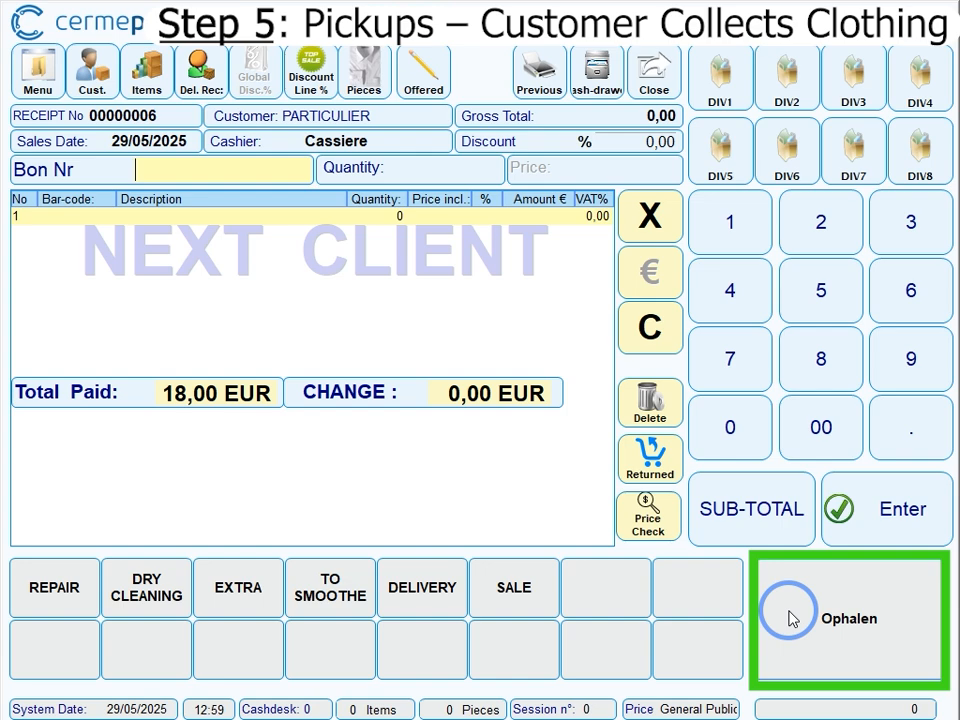
click(790, 618)
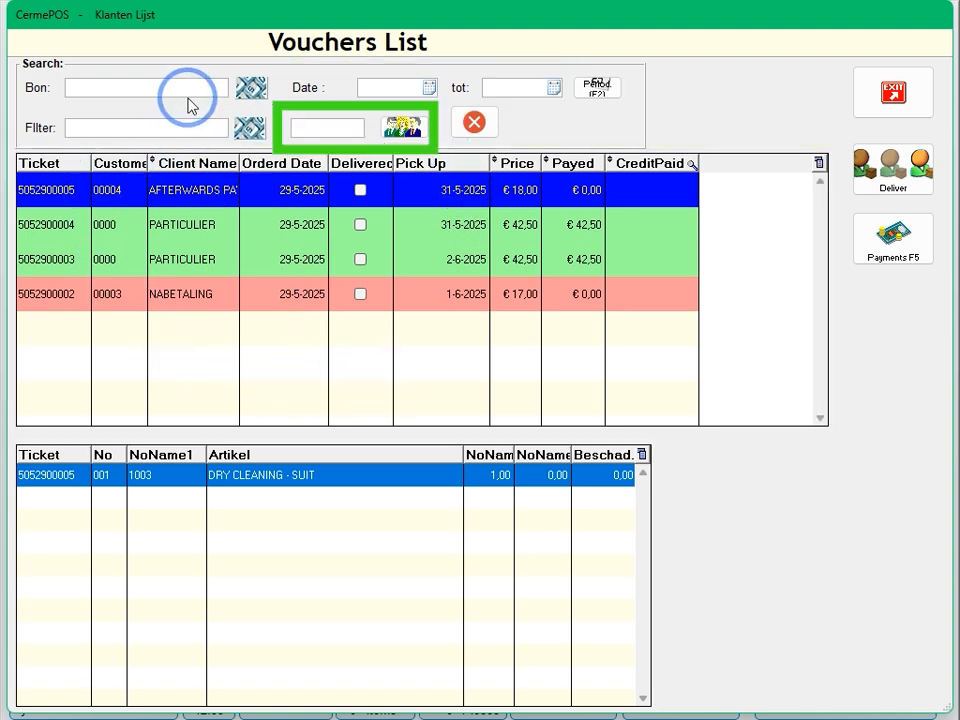
click(316, 129)
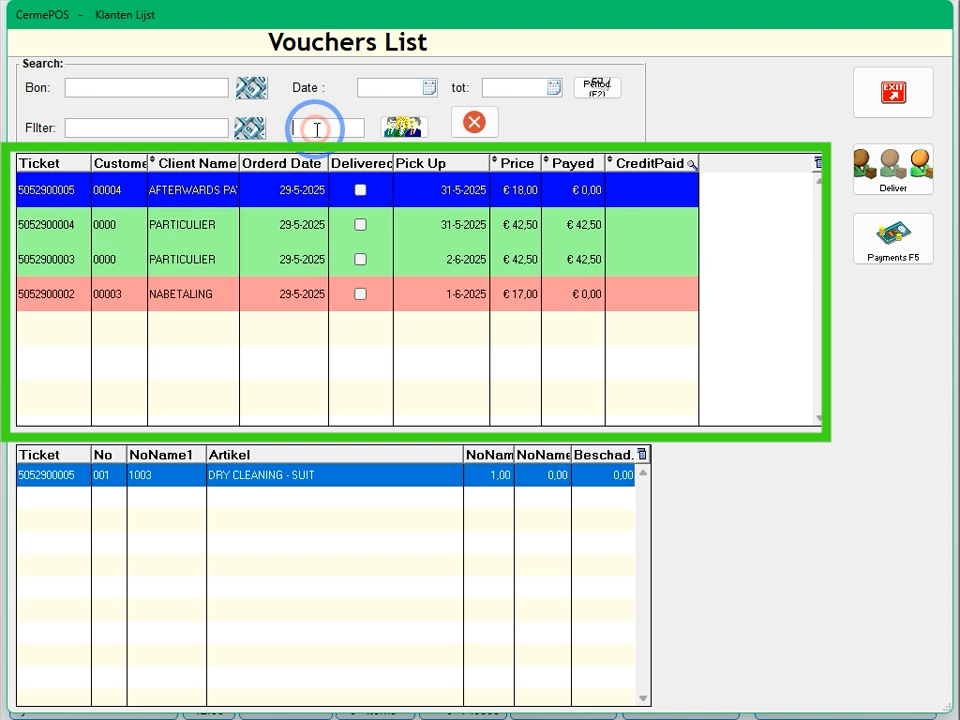
double_click(268, 199)
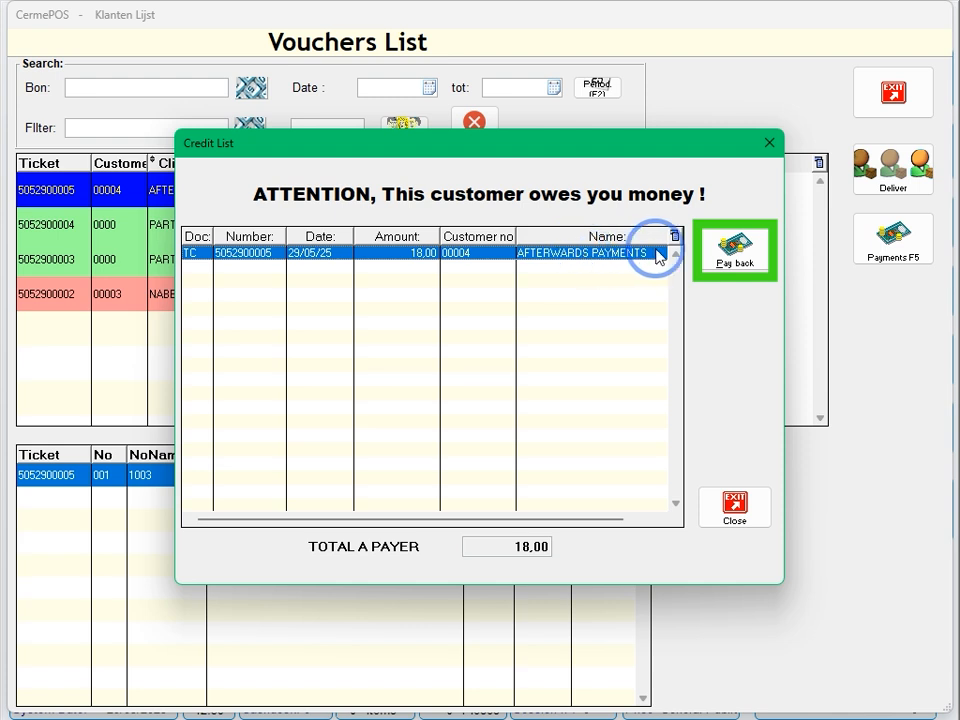
- Pay back the full 18 EUR credit in cash (Contant) and save it without printing a receipt
click(722, 258)
click(337, 104)
click(337, 104)
click(337, 140)
click(337, 140)
click(337, 104)
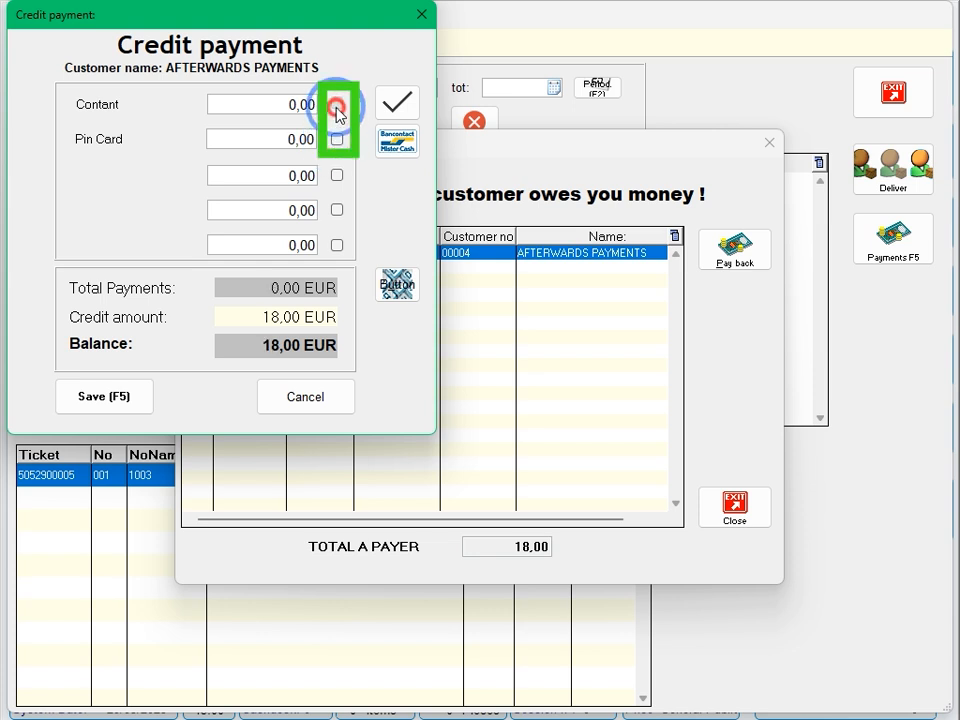
click(138, 410)
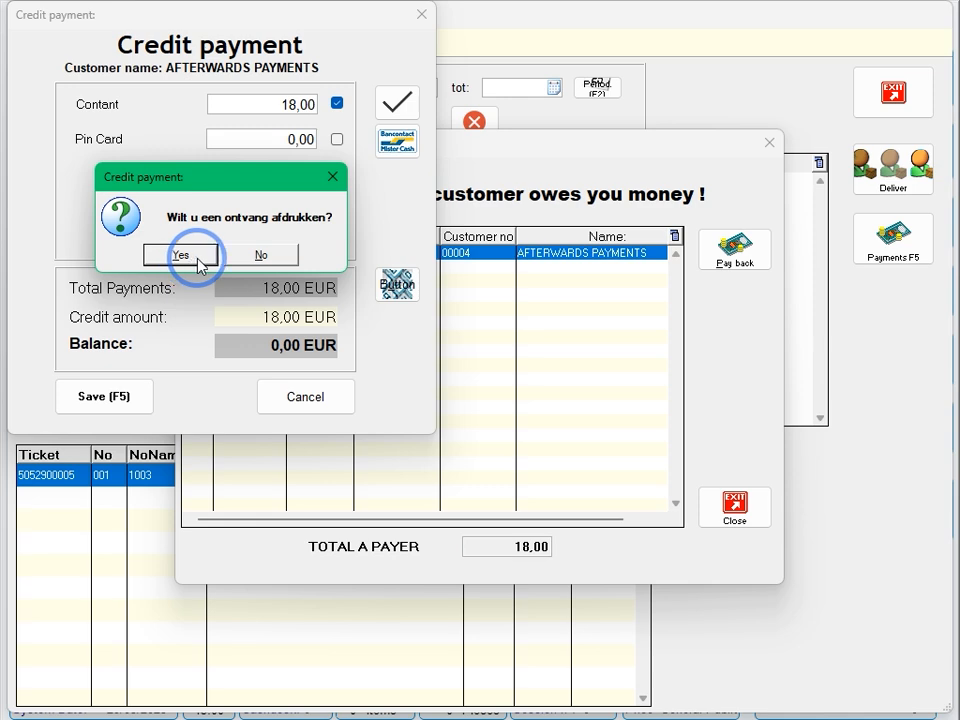
click(235, 256)
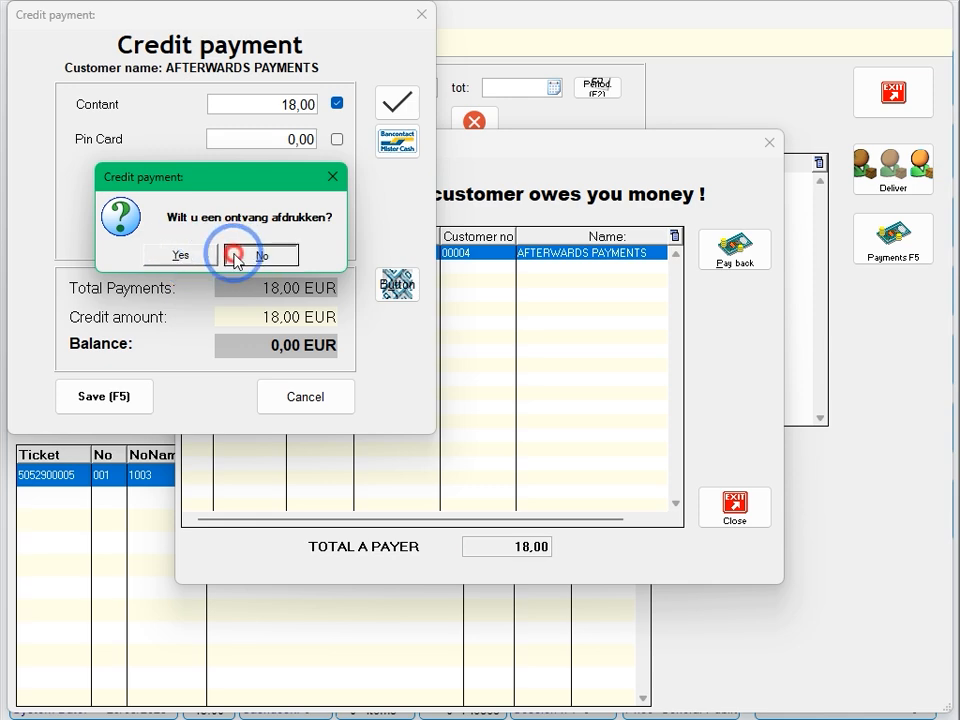
- Mark the AFTERWARDS PAYMENTS suit order as delivered and exit the vouchers list
click(631, 197)
click(884, 188)
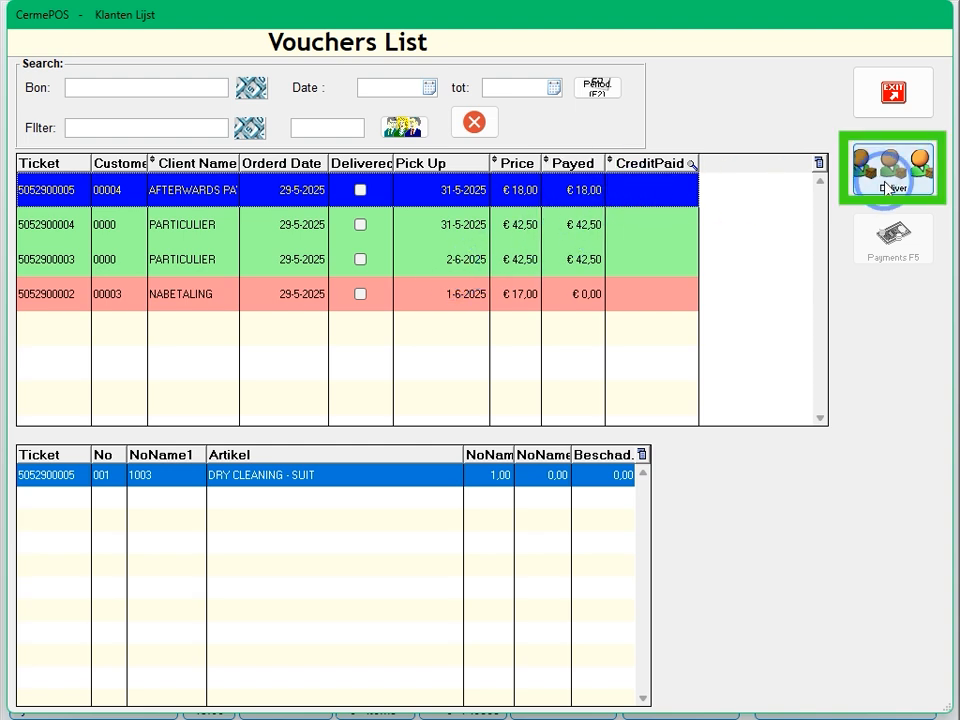
click(885, 183)
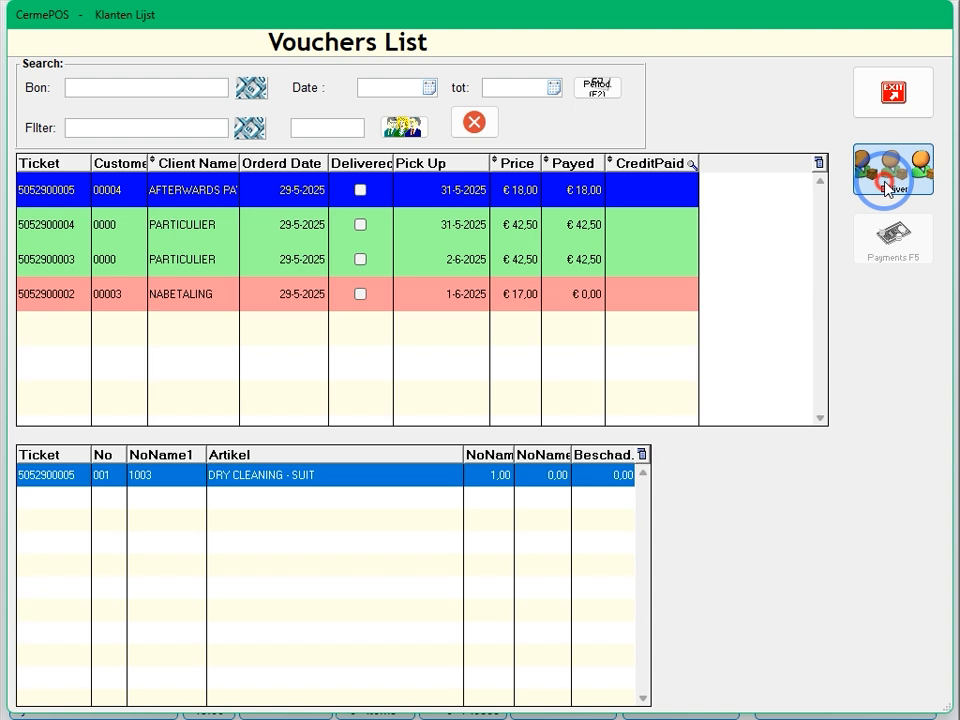
click(460, 400)
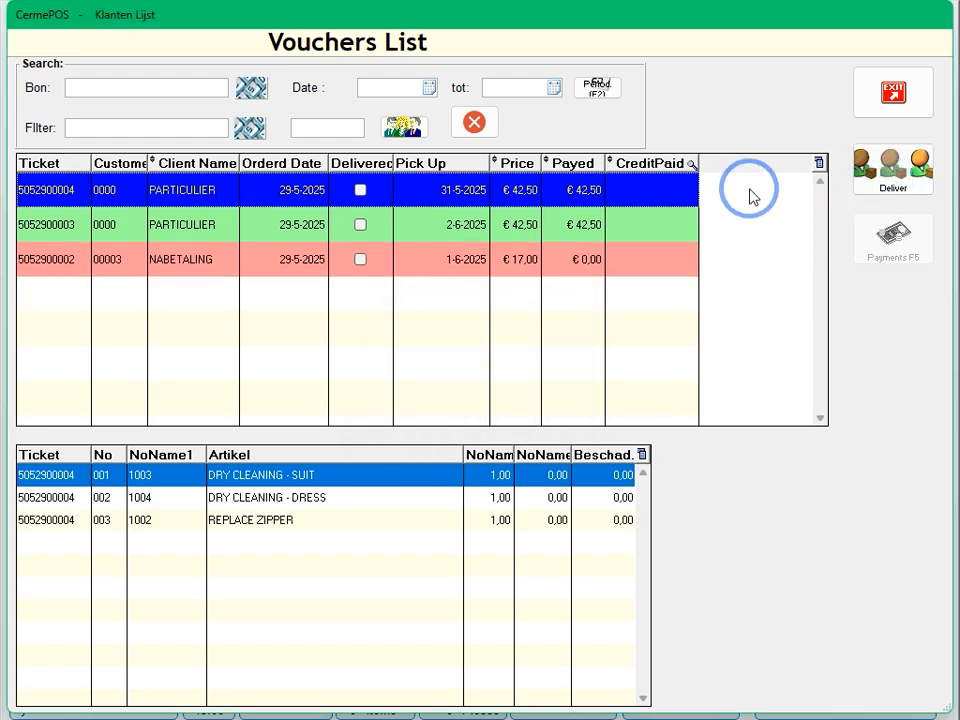
click(893, 98)
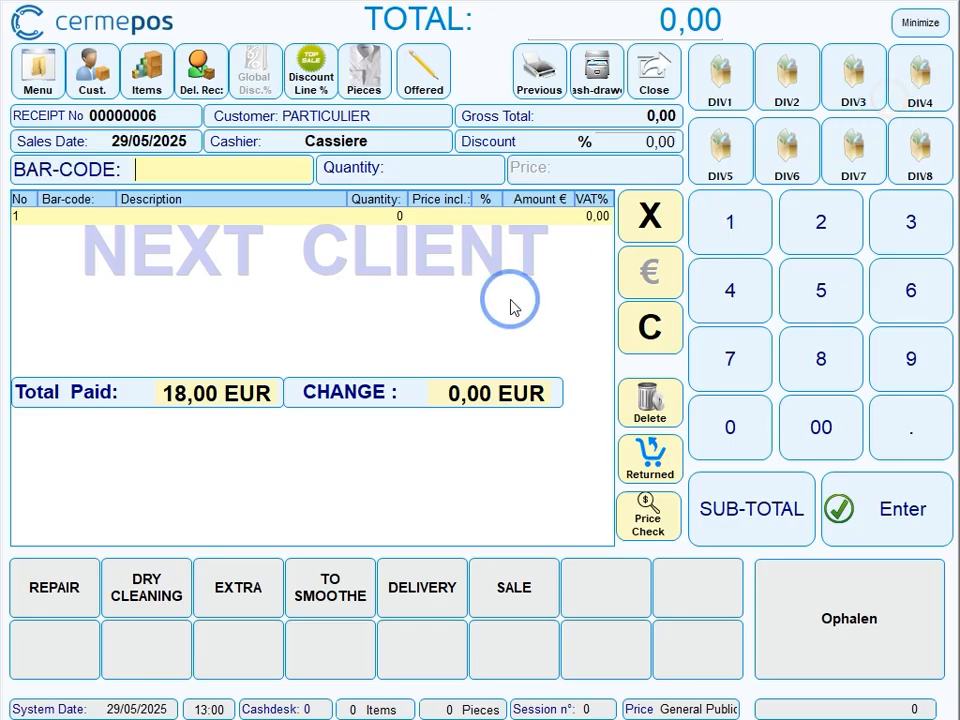